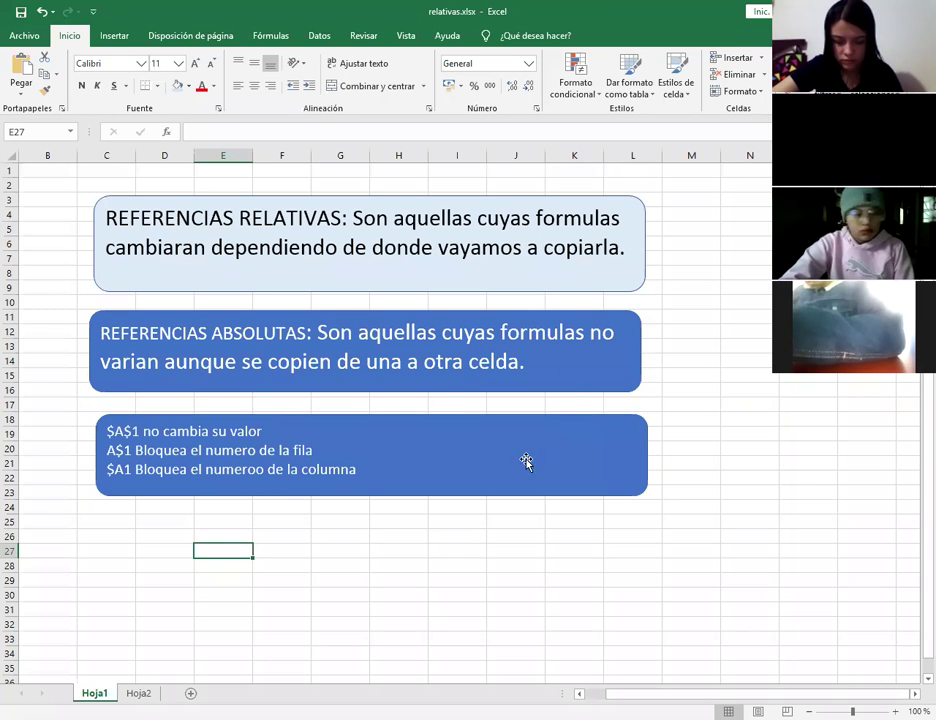
# On sheet Hoja2, enter 4 in cell E6
pyautogui.click(139, 693)
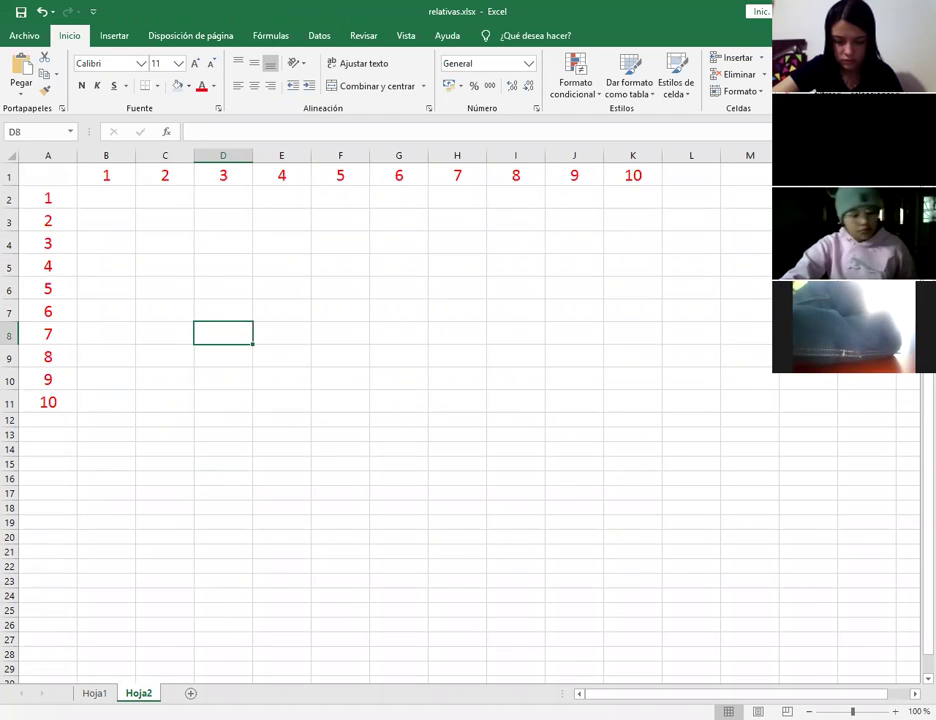
pyautogui.click(277, 419)
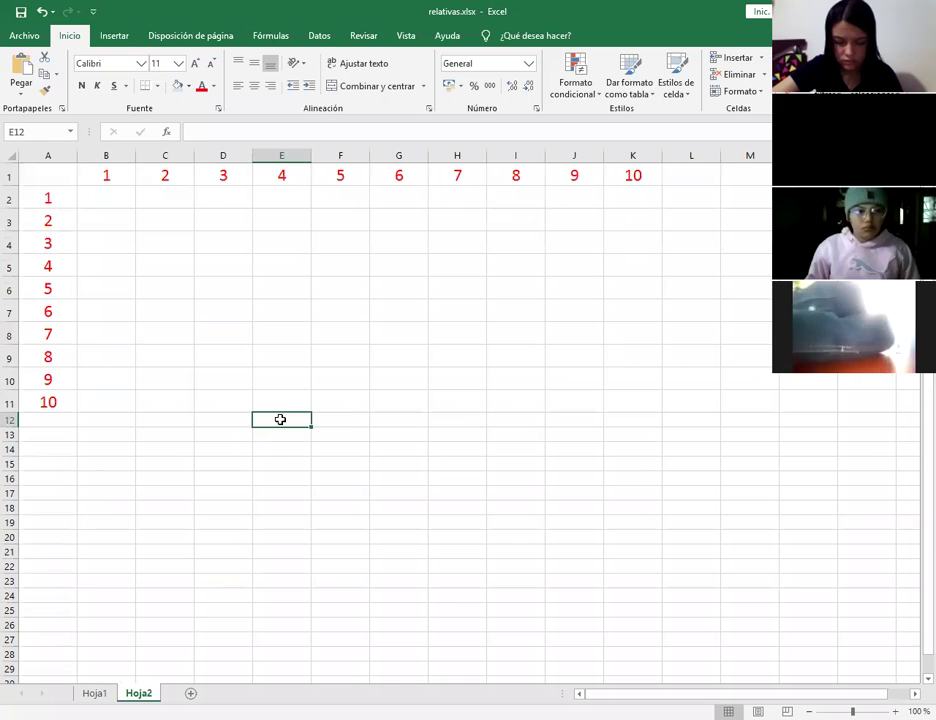
pyautogui.click(299, 289)
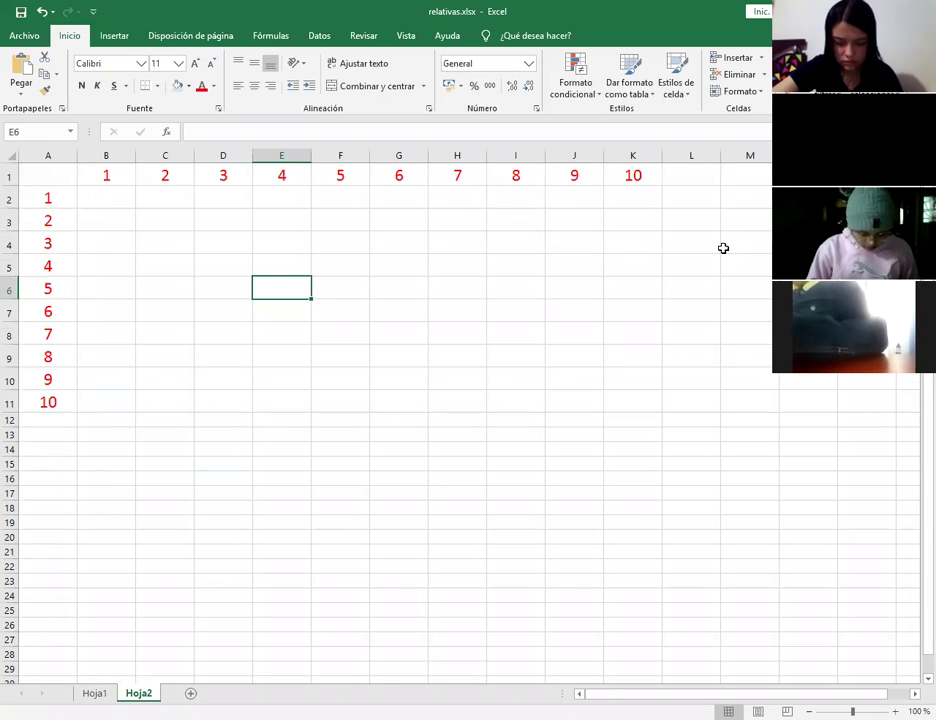
pyautogui.write('4')
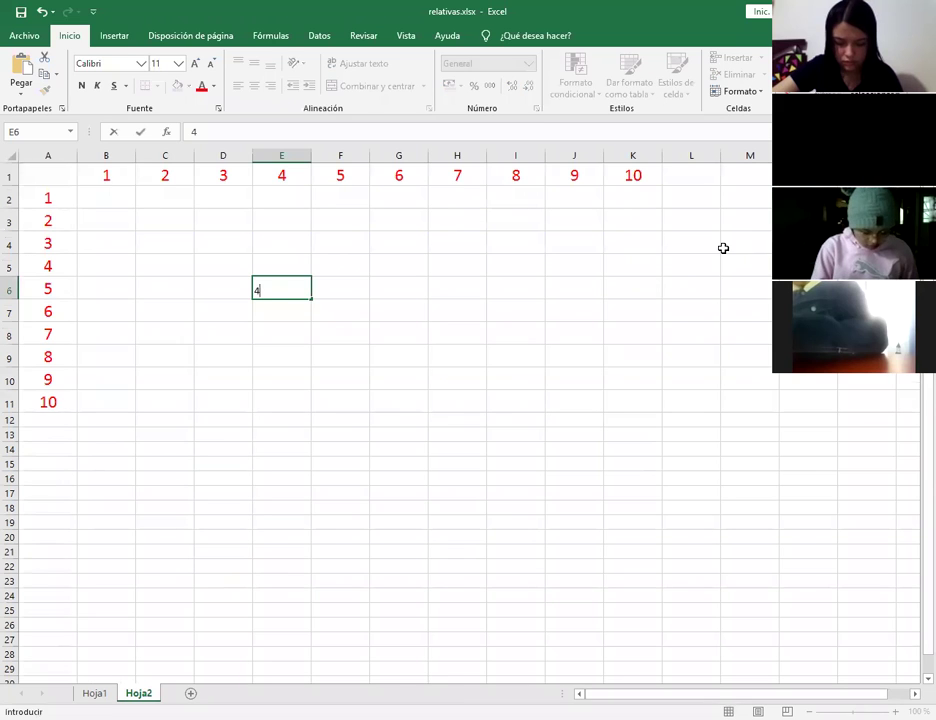
pyautogui.press('Return')
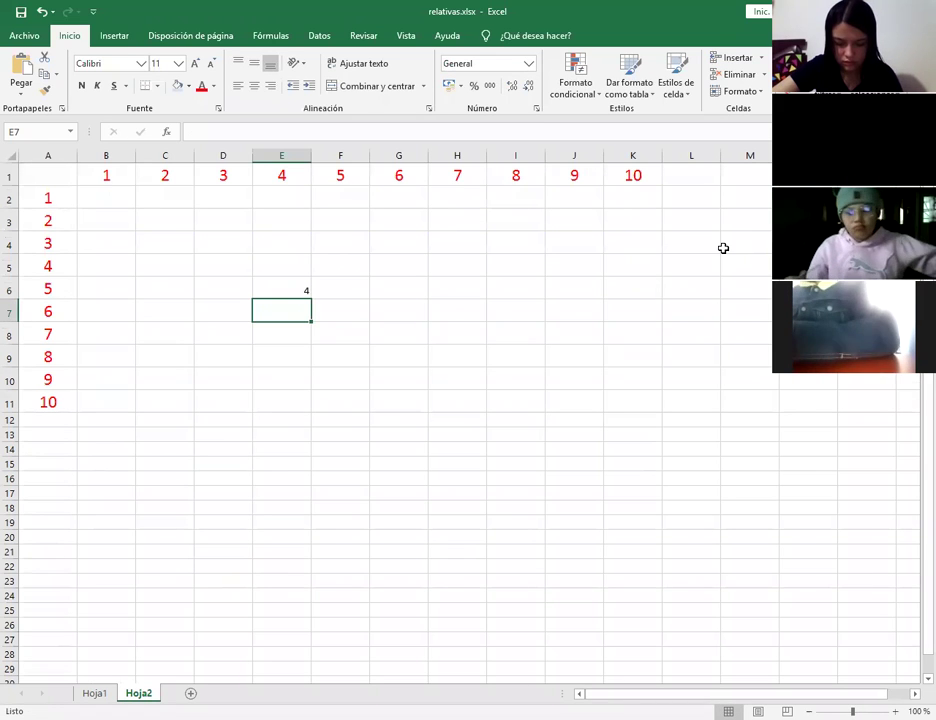
# Fill E6 down to E9 as an incrementing series instead of copied values
pyautogui.click(305, 296)
pyautogui.click(313, 297)
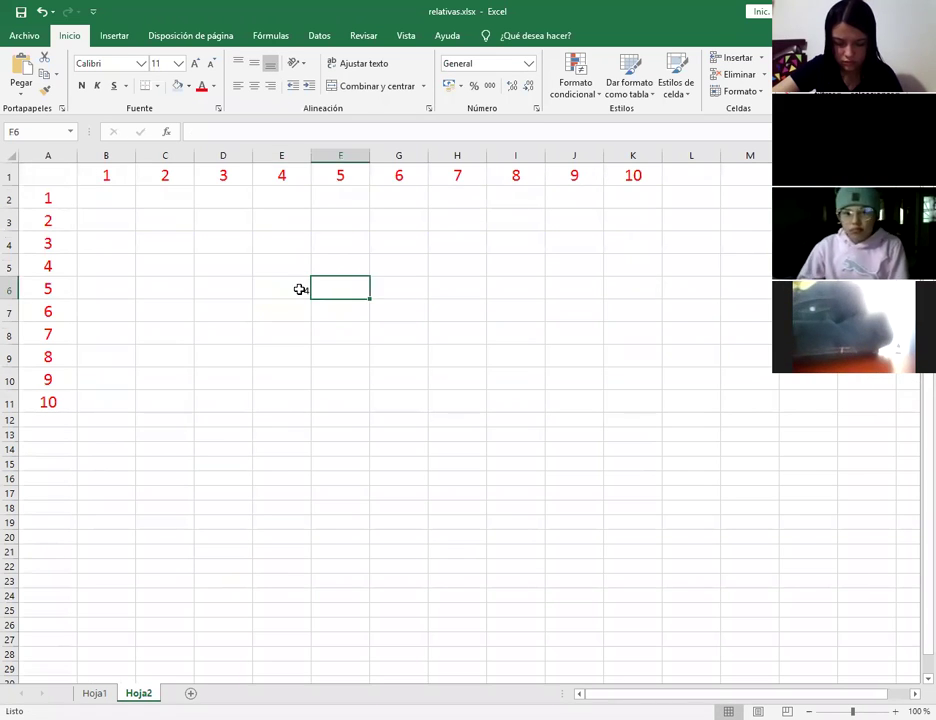
pyautogui.click(300, 290)
pyautogui.moveTo(309, 299); pyautogui.dragTo(307, 366)
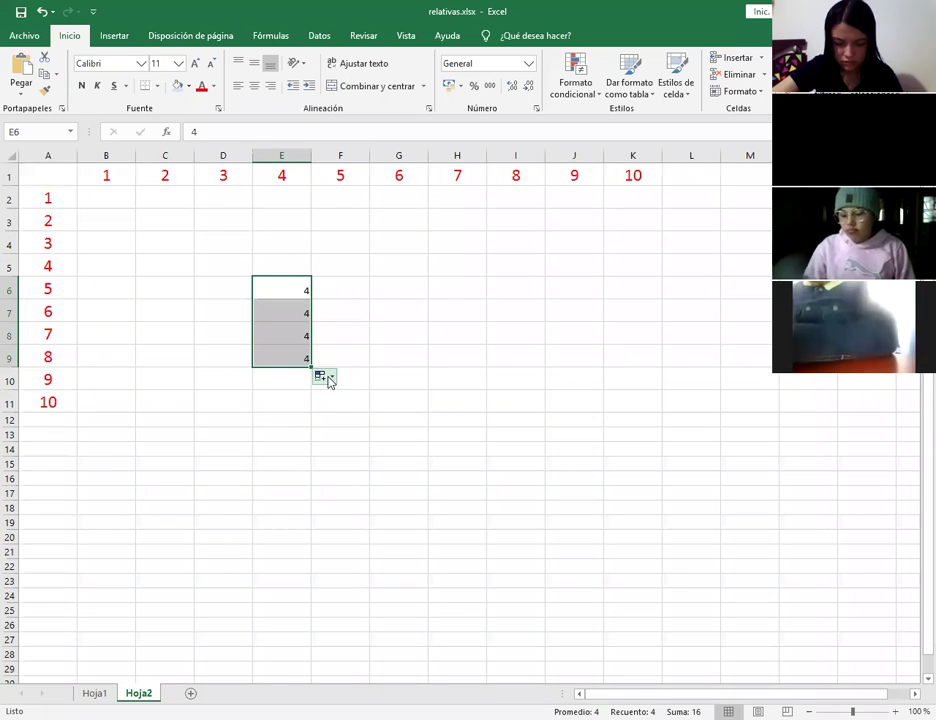
pyautogui.click(324, 377)
pyautogui.click(360, 411)
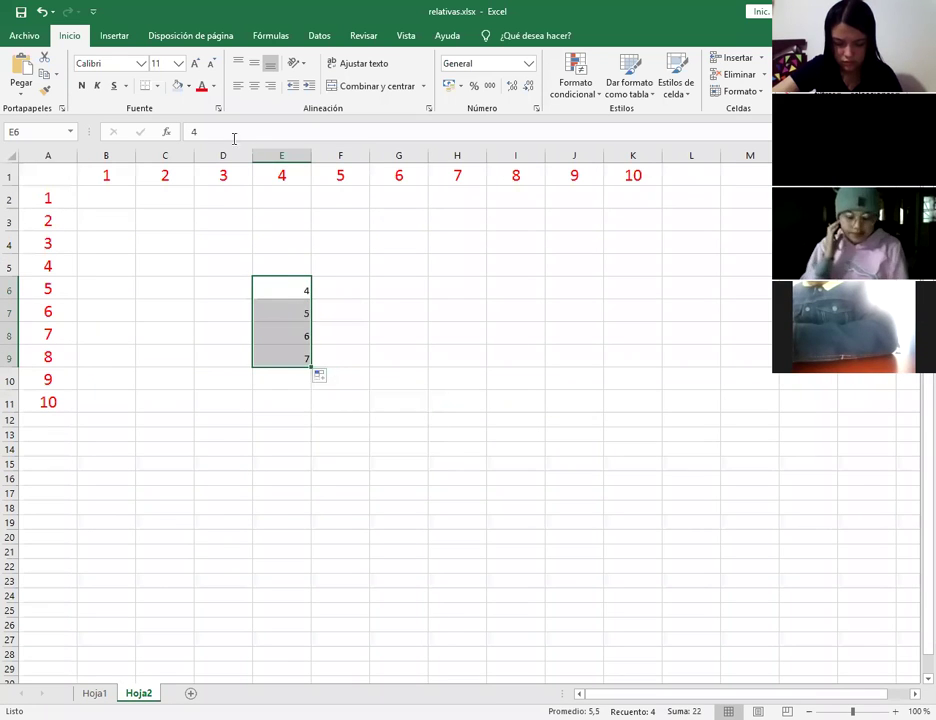
# Center the numbers in E6:E9 and enlarge their font by several sizes
pyautogui.click(254, 85)
pyautogui.click(196, 64)
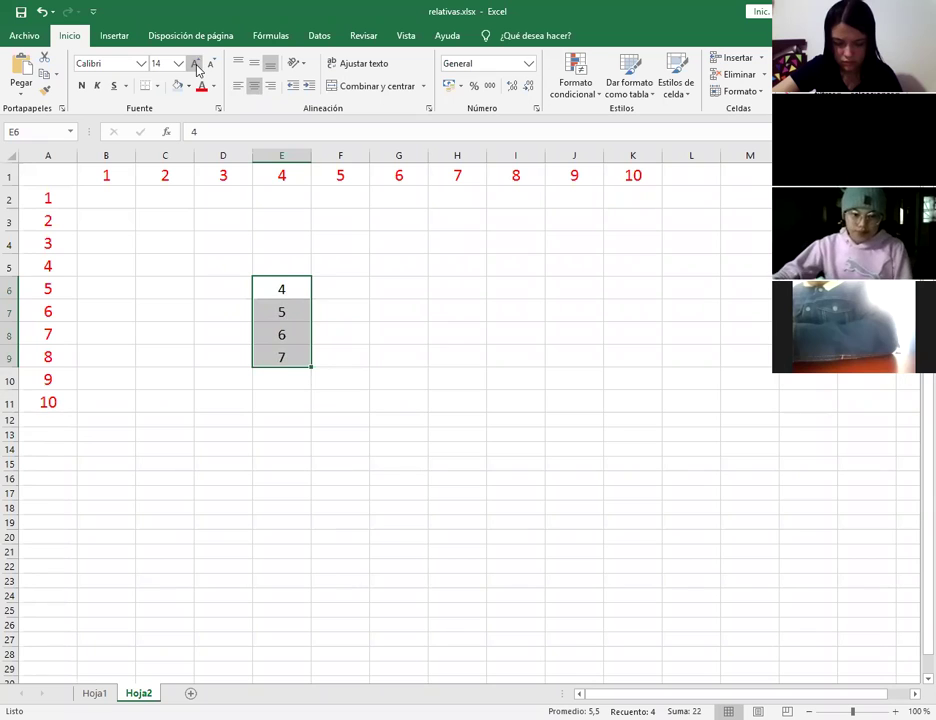
pyautogui.click(196, 64)
pyautogui.click(196, 64)
pyautogui.click(196, 64)
# Enter 8 in F6 and fill it down to F9 as an incrementing series
pyautogui.click(340, 295)
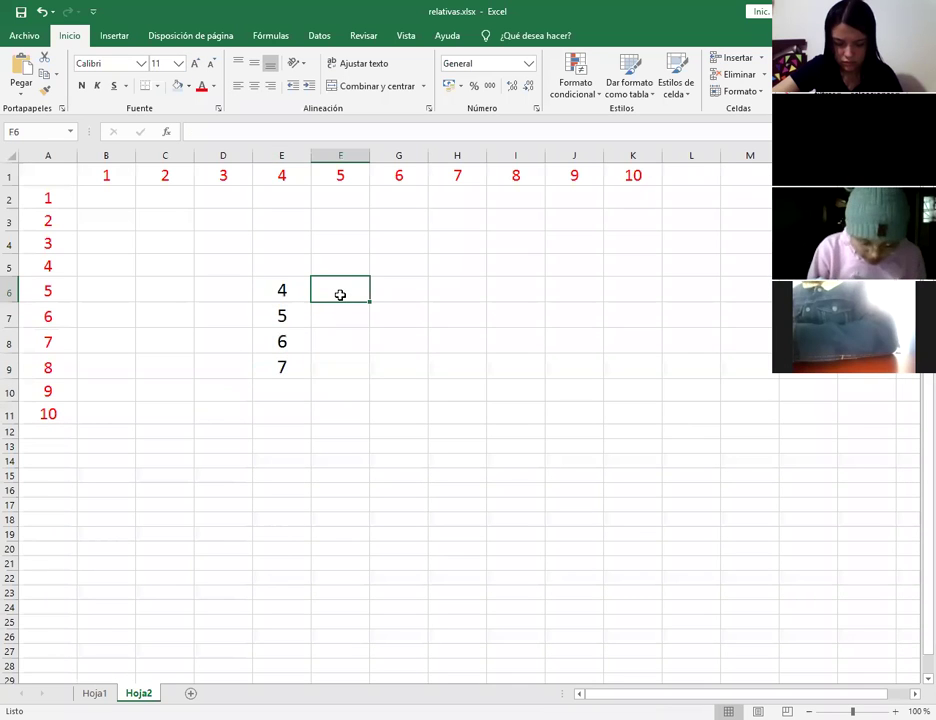
pyautogui.write('8')
pyautogui.press('Return')
pyautogui.click(337, 285)
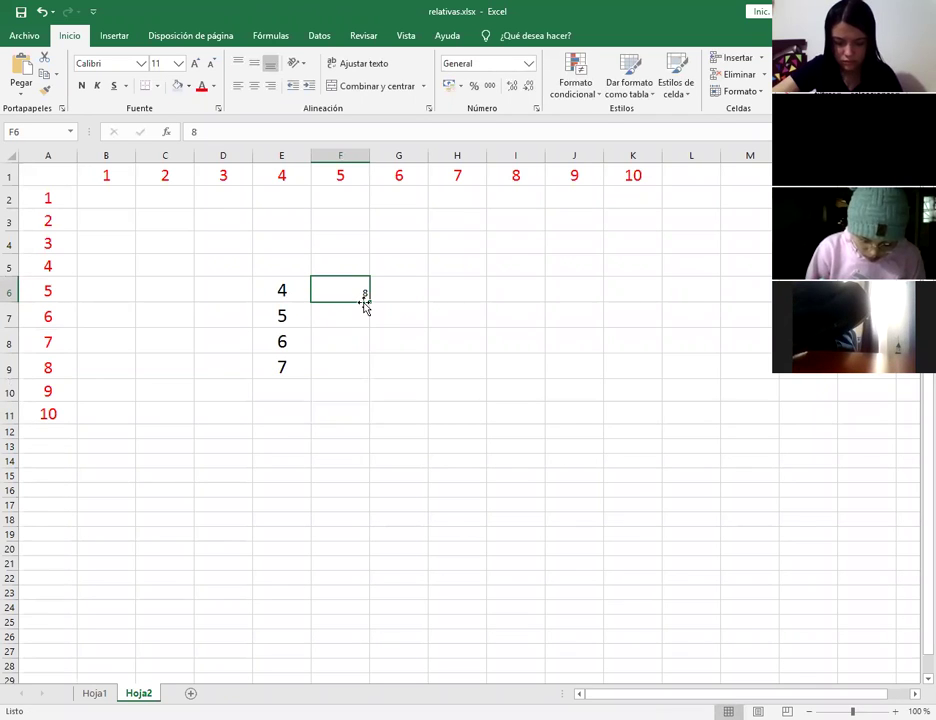
pyautogui.doubleClick(365, 300)
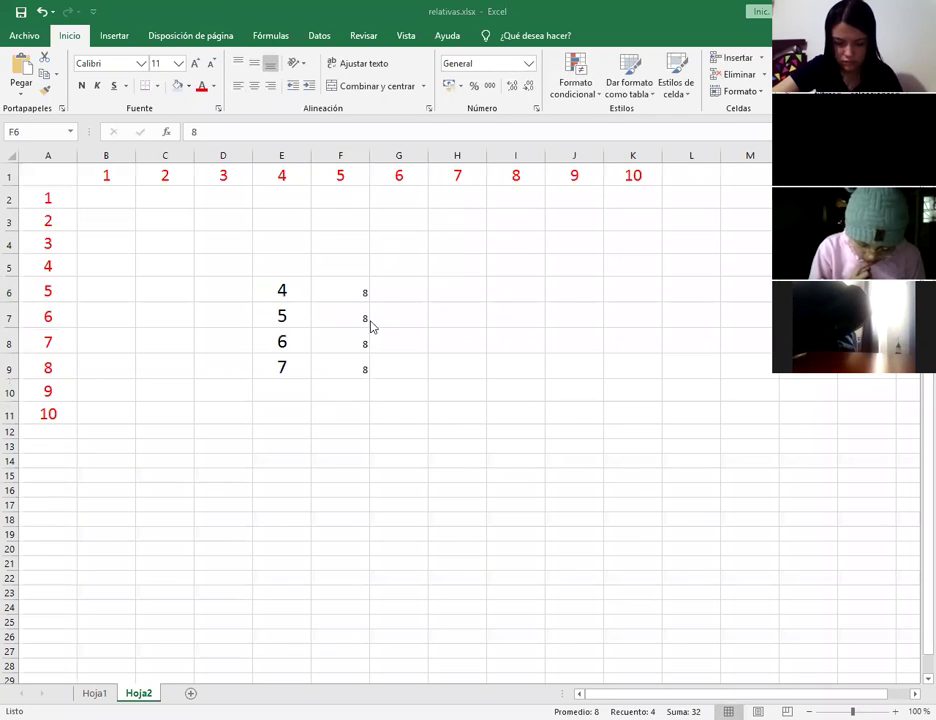
pyautogui.click(378, 388)
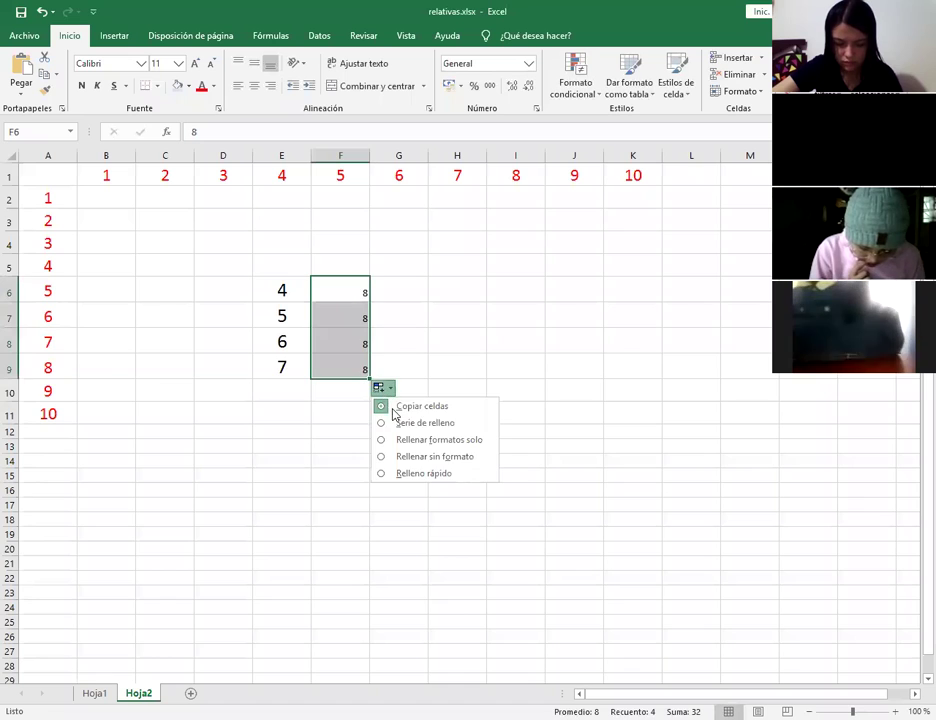
pyautogui.click(400, 422)
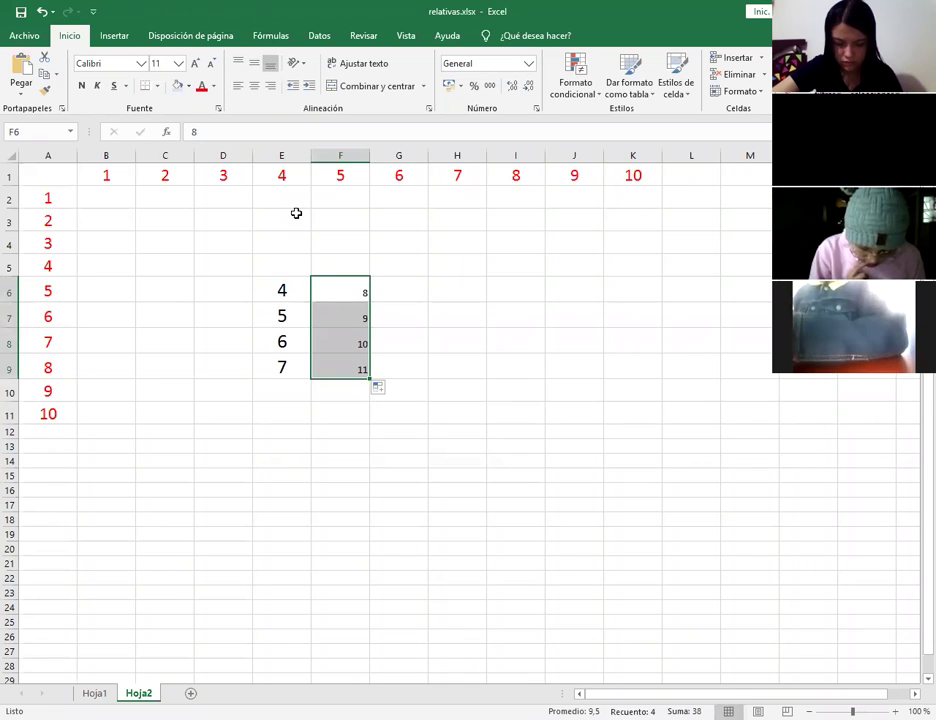
# Center the numbers in F6:F9, enlarge their font to 16 and make them bold
pyautogui.click(195, 64)
pyautogui.click(195, 64)
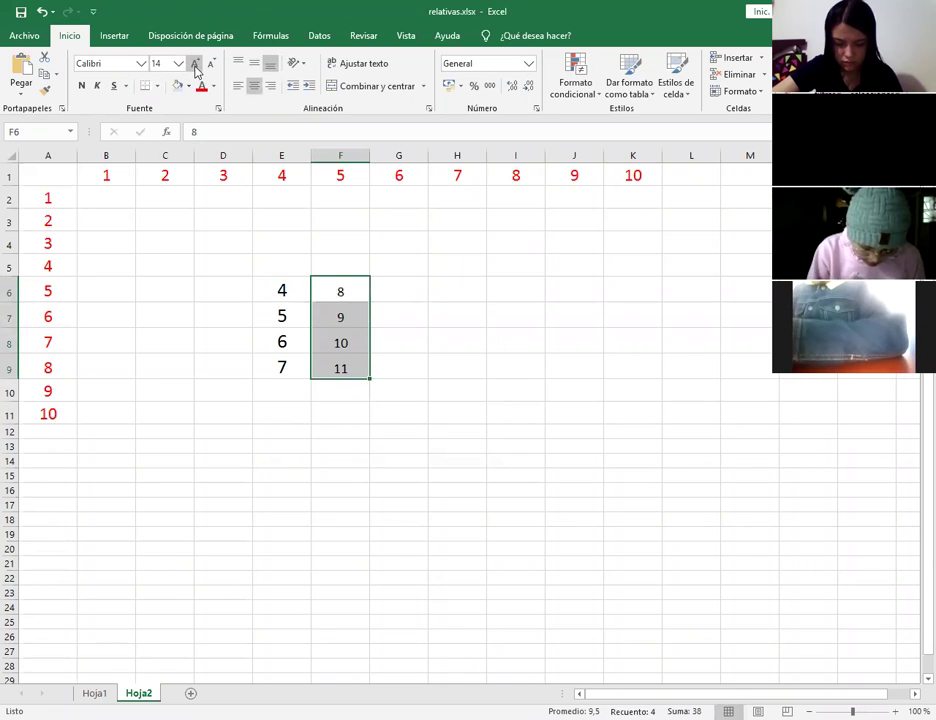
pyautogui.click(82, 85)
# Enter the formula =SUMA(E6:F6) in G6 to add the two numbers in that row
pyautogui.click(402, 286)
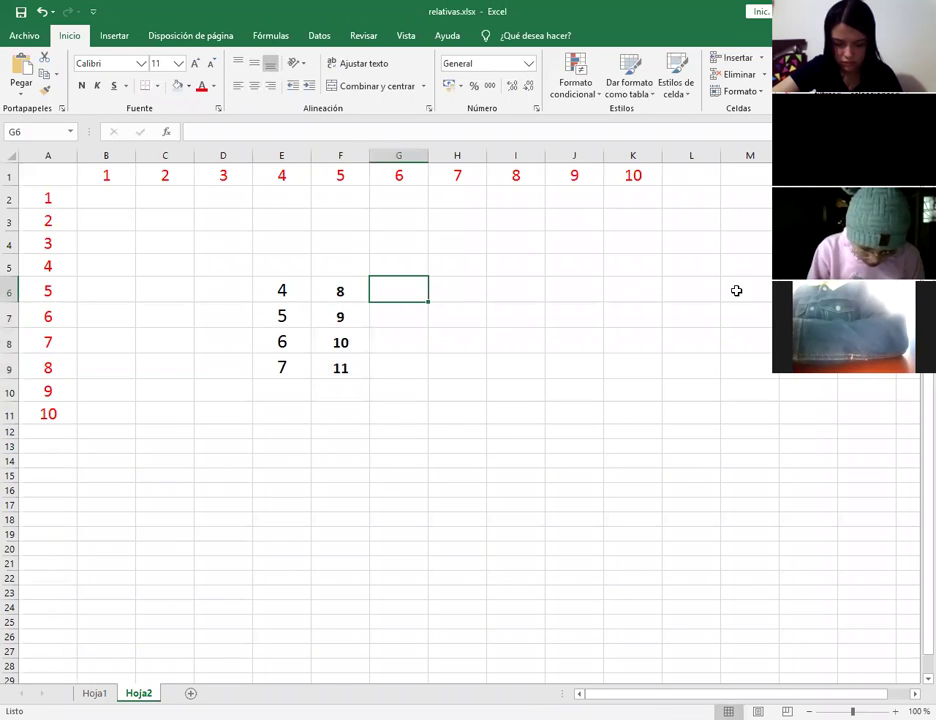
pyautogui.write('=')
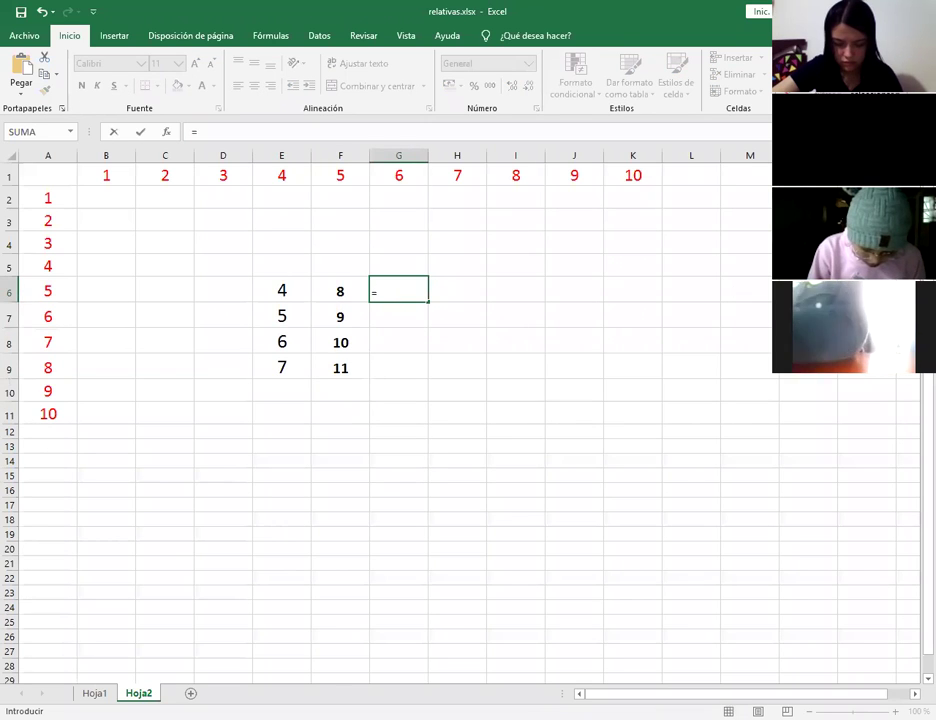
pyautogui.write('suma')
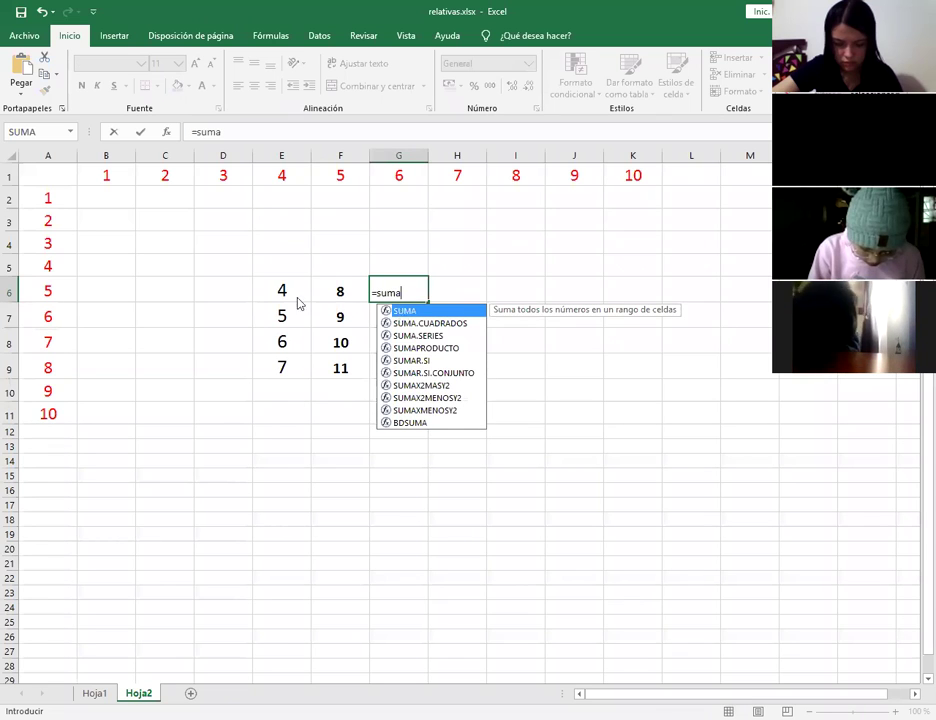
pyautogui.press('Tab')
pyautogui.moveTo(338, 291); pyautogui.dragTo(278, 290)
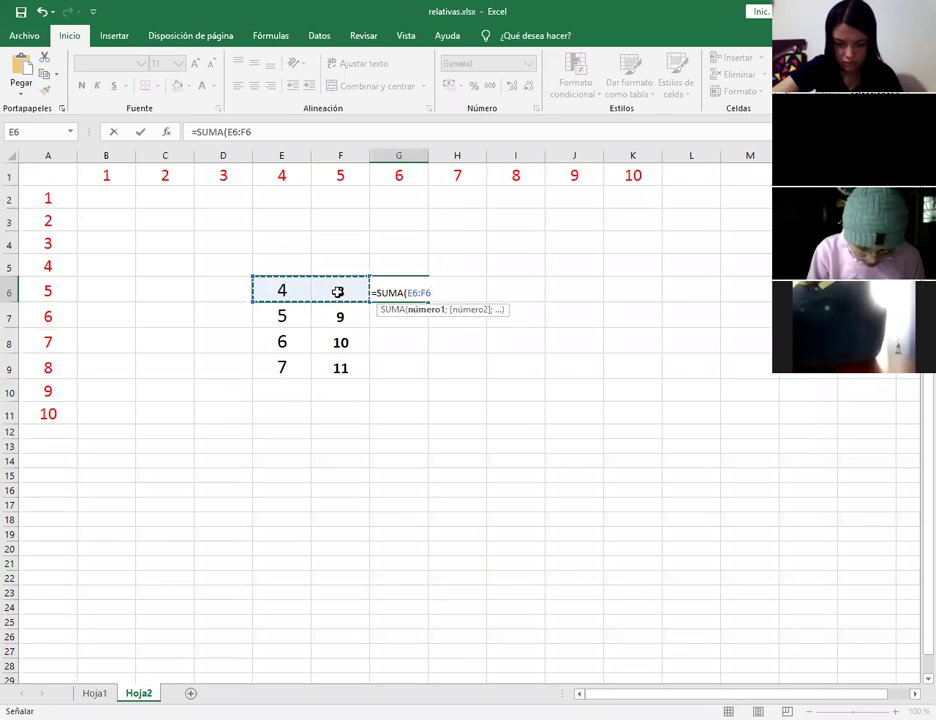
pyautogui.press('Return')
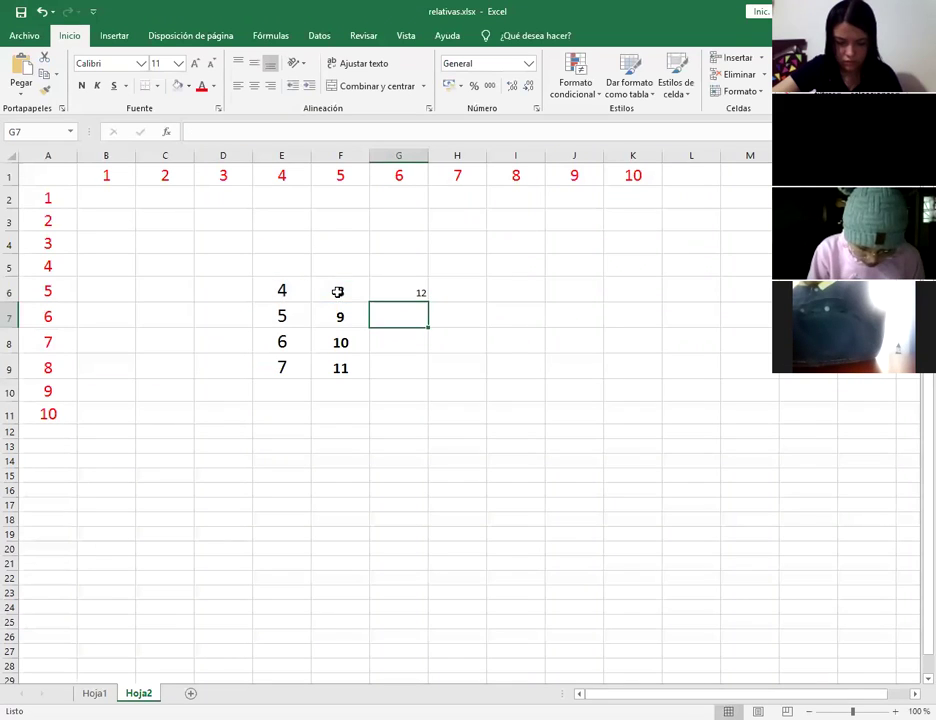
# Format the sum in G6 as centered, black, bold text at font size 16
pyautogui.click(389, 290)
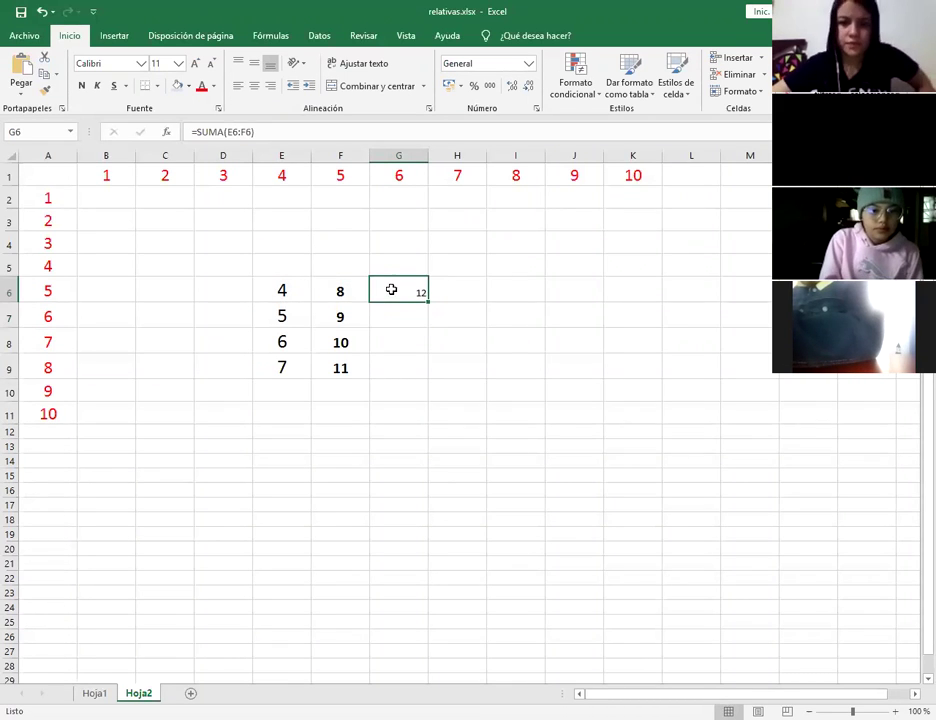
pyautogui.click(254, 87)
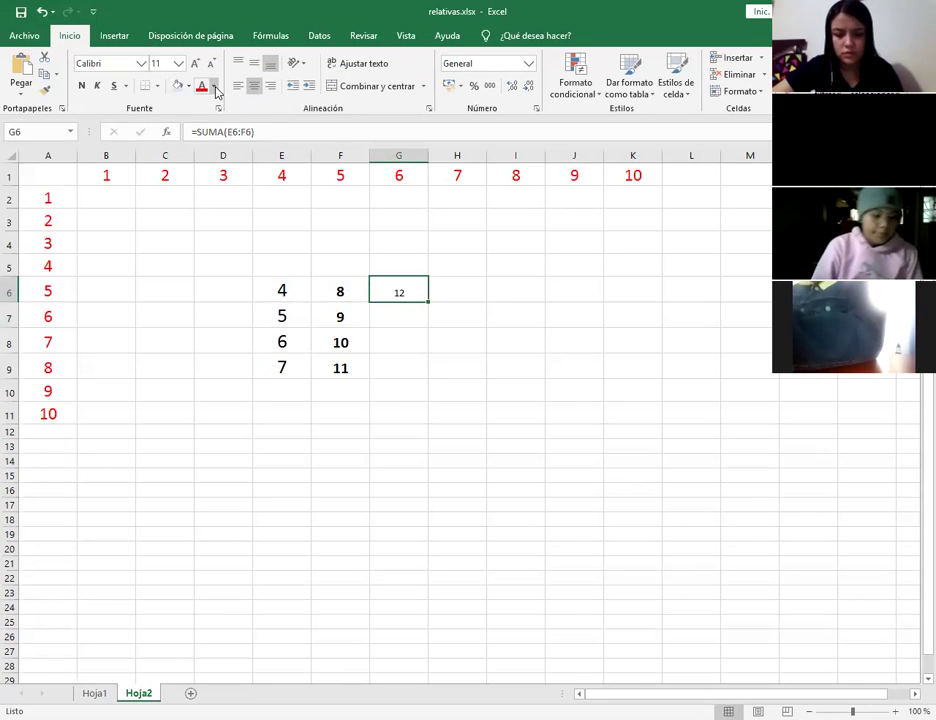
pyautogui.click(215, 89)
pyautogui.click(197, 64)
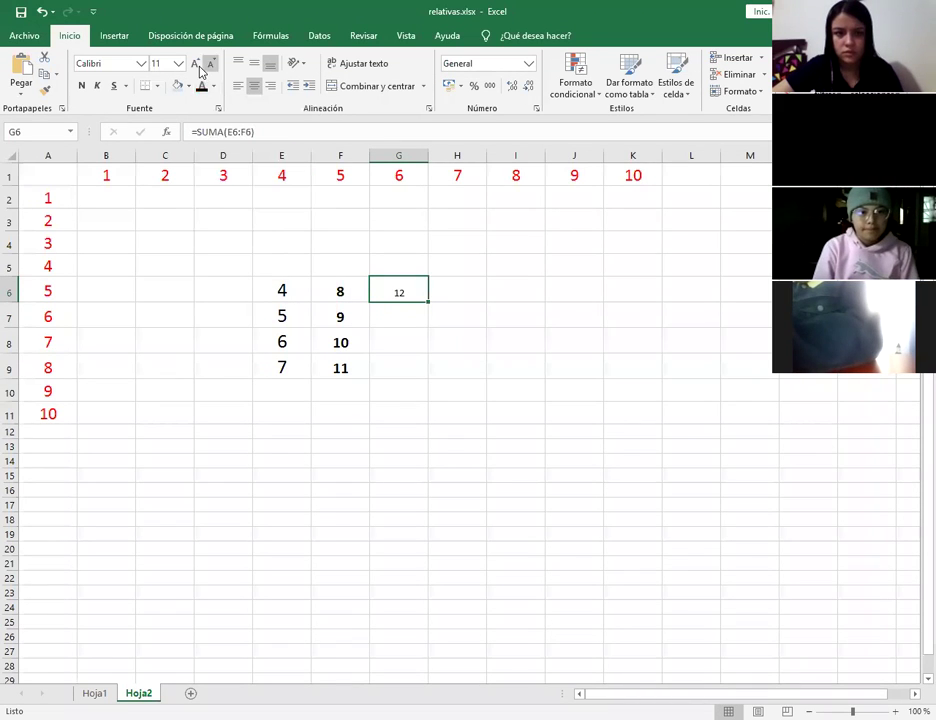
pyautogui.click(197, 64)
pyautogui.click(81, 85)
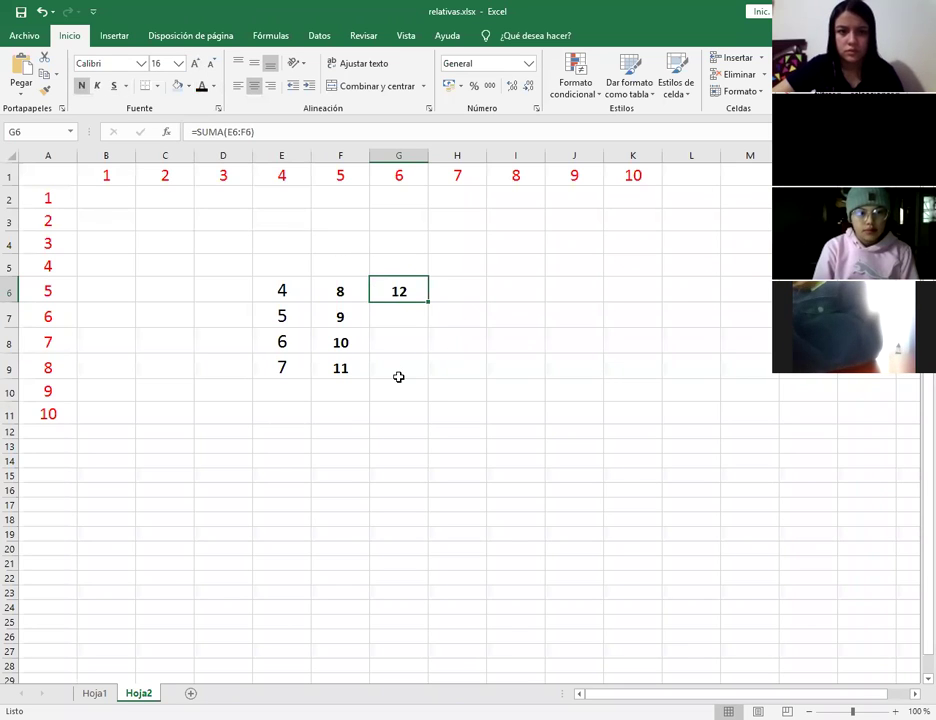
# Copy the sum formula from G6 down through G9 with the fill handle
pyautogui.click(401, 321)
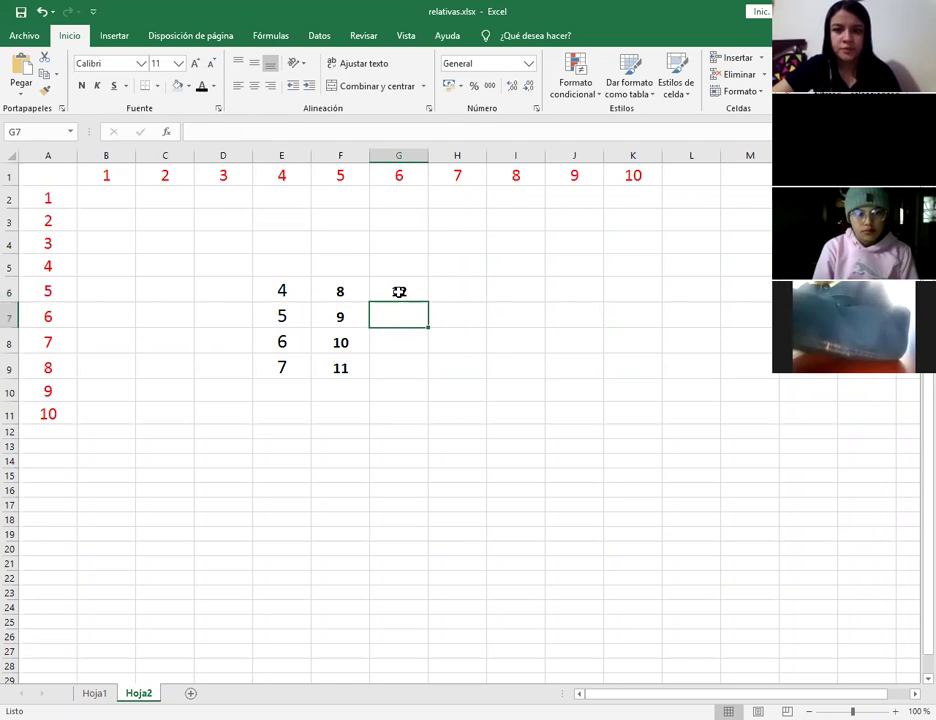
pyautogui.click(399, 291)
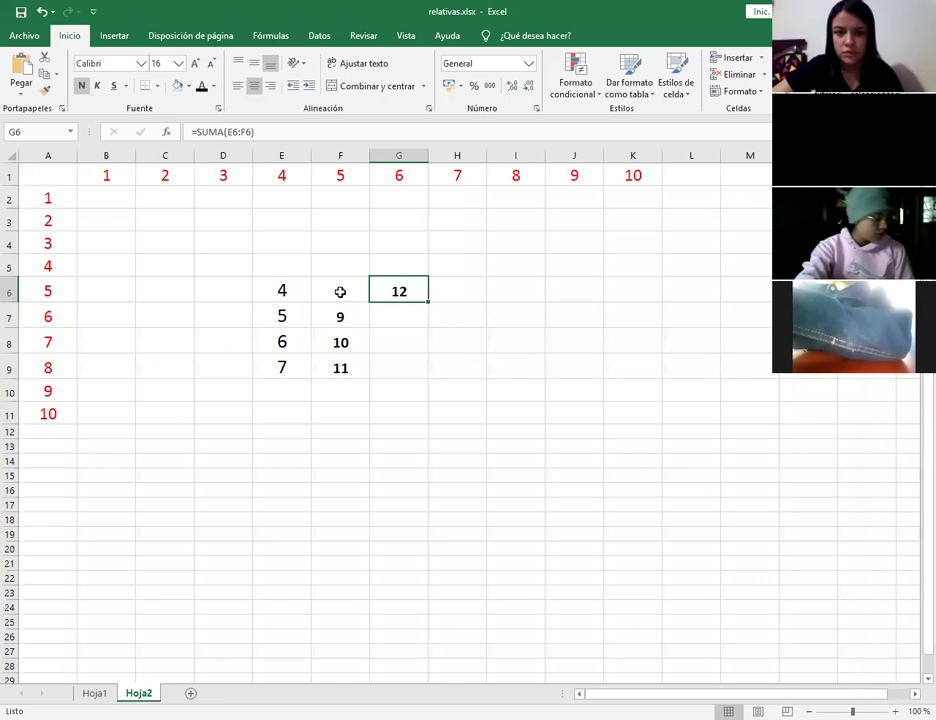
pyautogui.moveTo(426, 302); pyautogui.dragTo(428, 380)
# Compare the copied sum formulas in G6:G8 with the numbers in E6 and F6
pyautogui.click(406, 322)
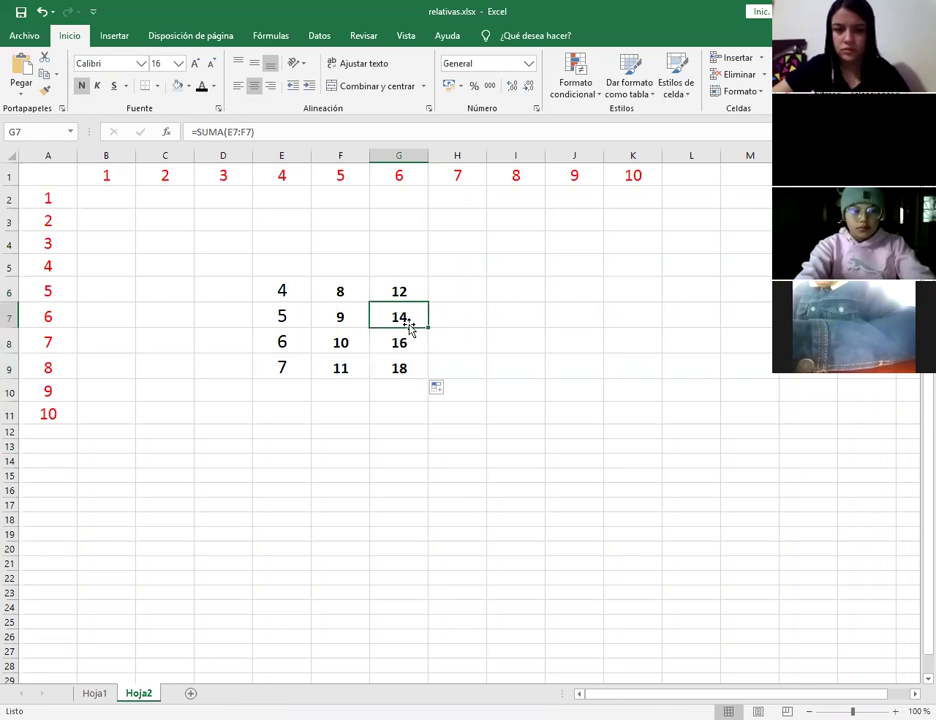
pyautogui.click(409, 336)
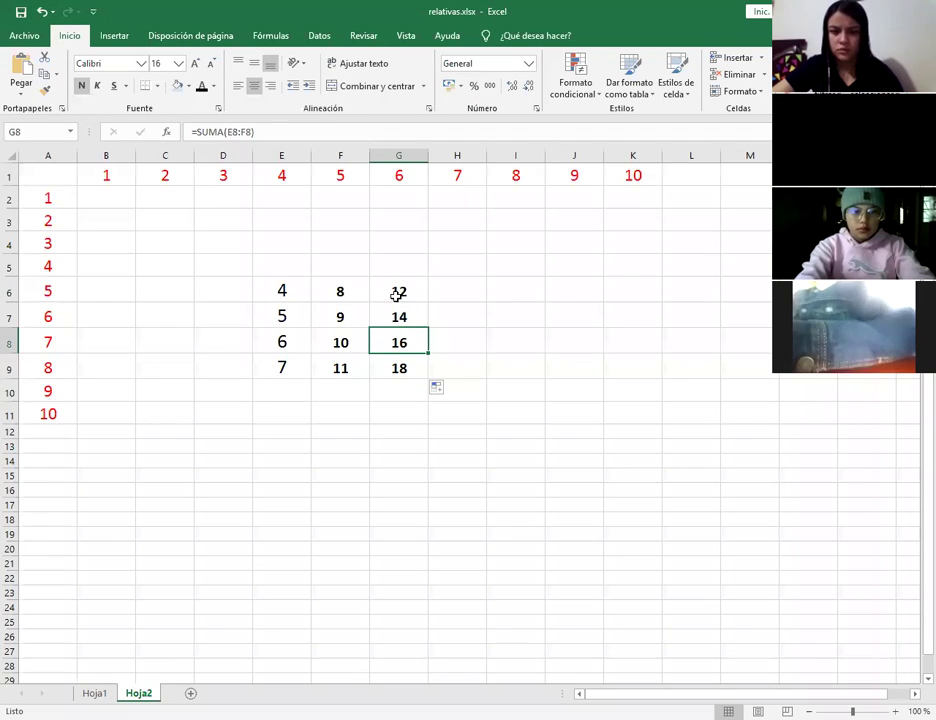
pyautogui.click(399, 291)
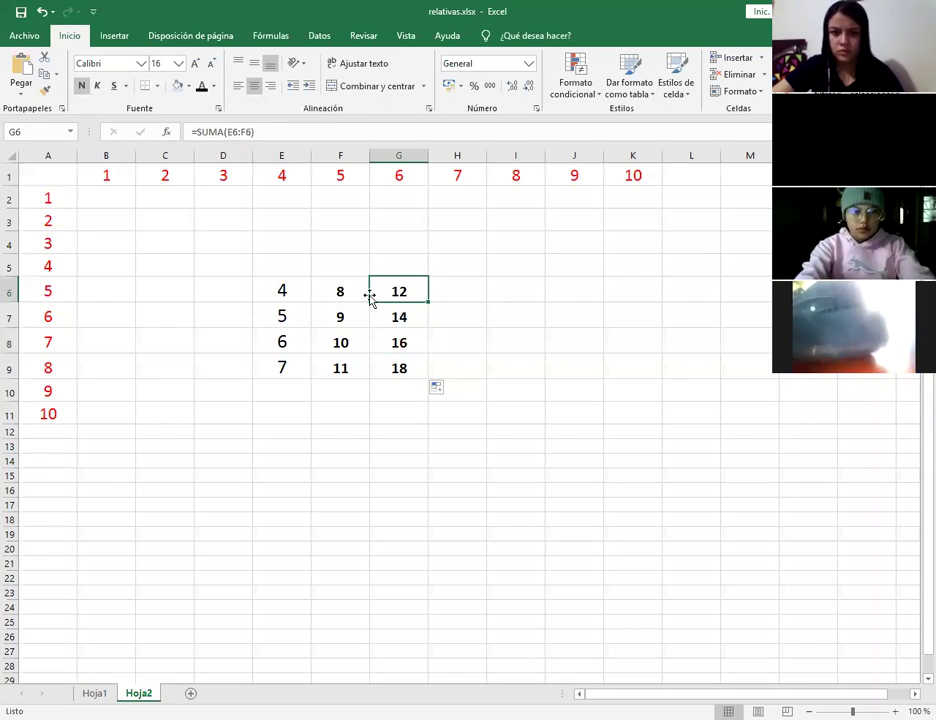
pyautogui.click(262, 290)
pyautogui.click(338, 295)
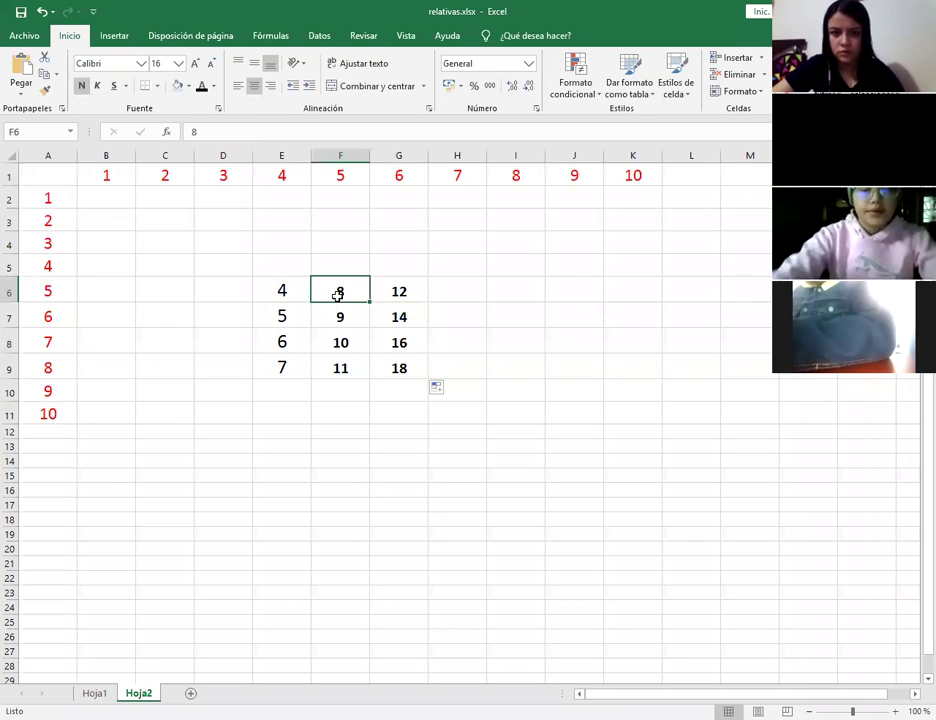
pyautogui.click(397, 296)
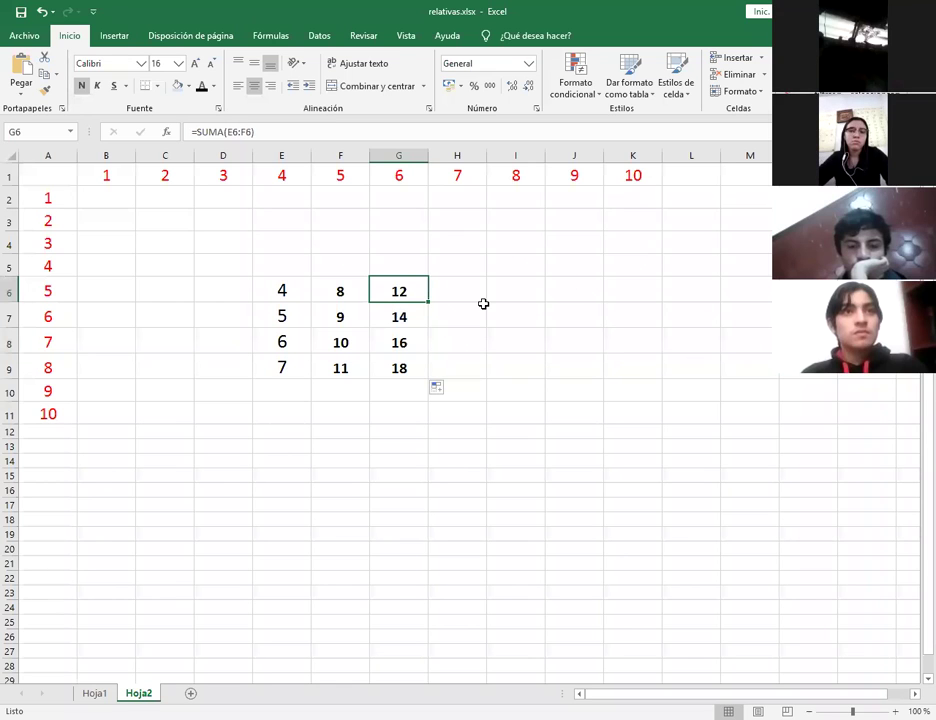
# Inspect the SUMA formulas in G7 and G6 in edit mode to compare the row references each one uses
pyautogui.click(414, 307)
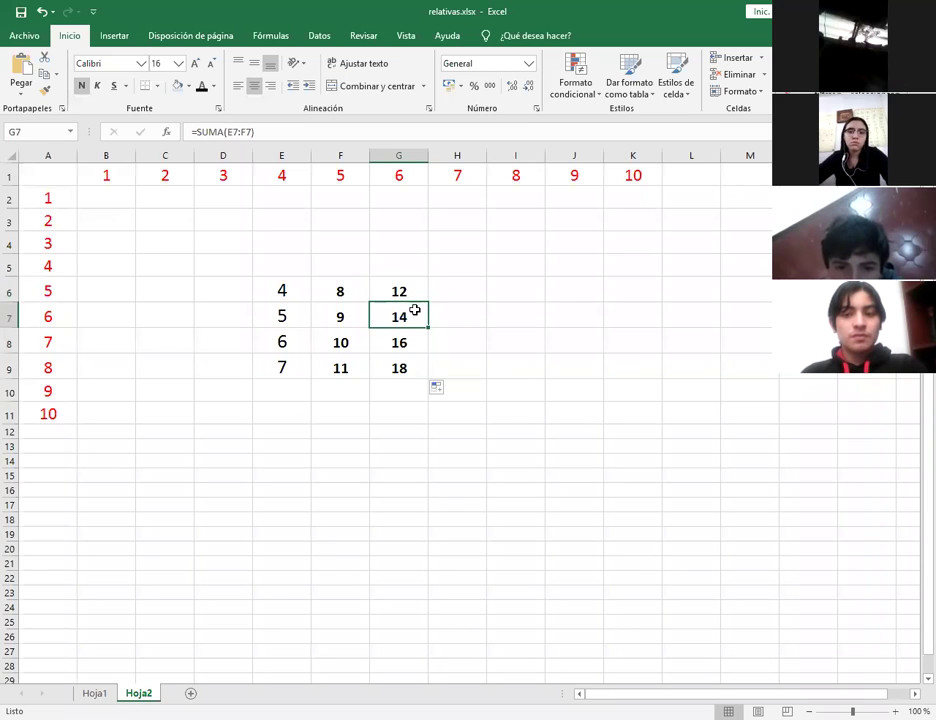
pyautogui.doubleClick(414, 310)
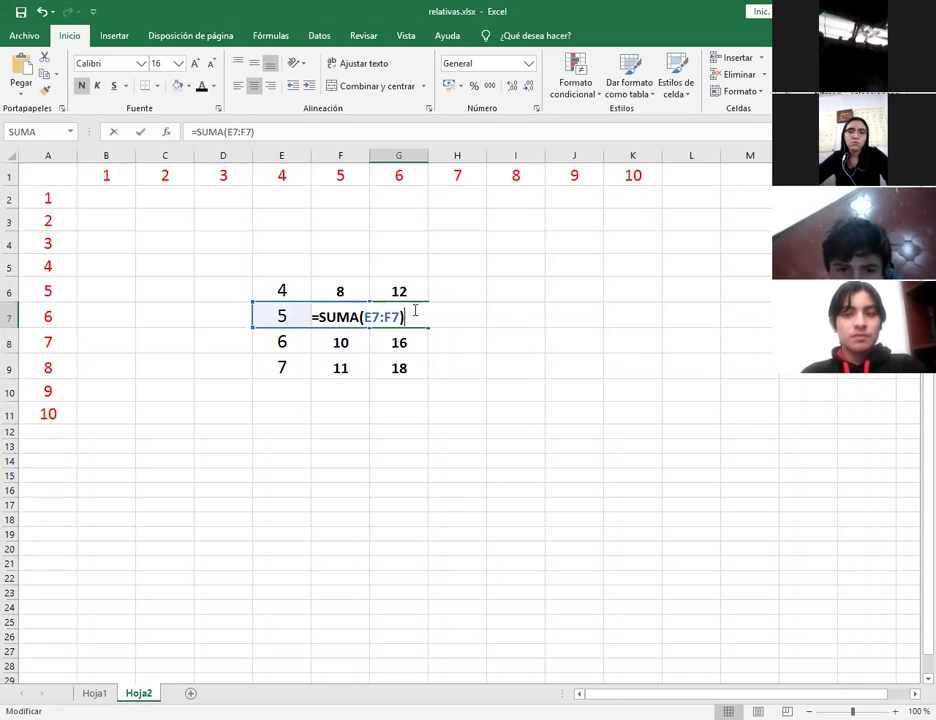
pyautogui.click(418, 293)
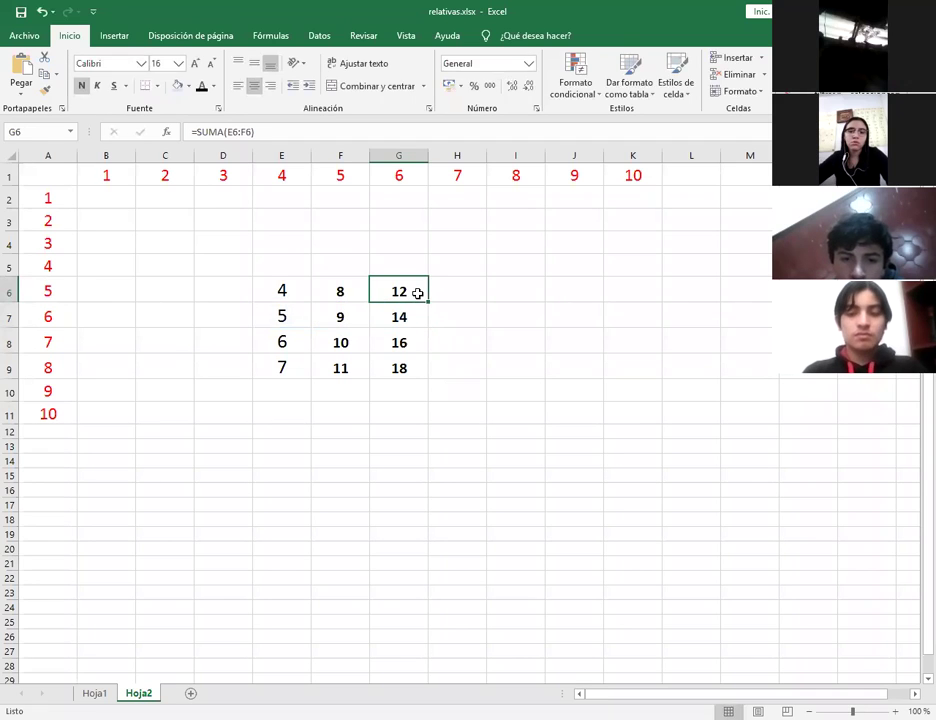
pyautogui.doubleClick(419, 293)
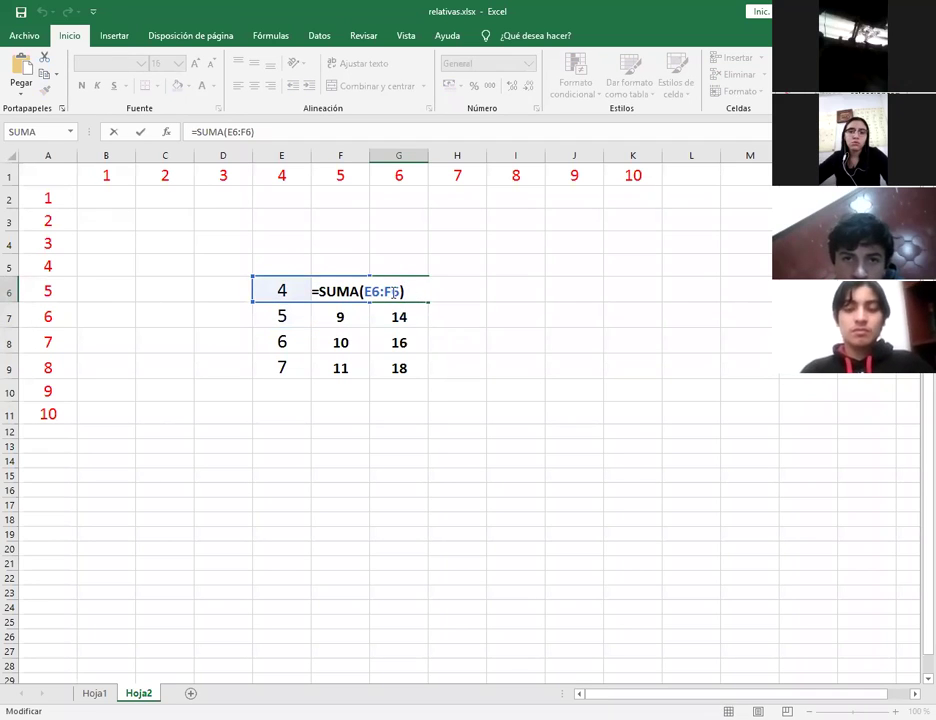
pyautogui.click(414, 317)
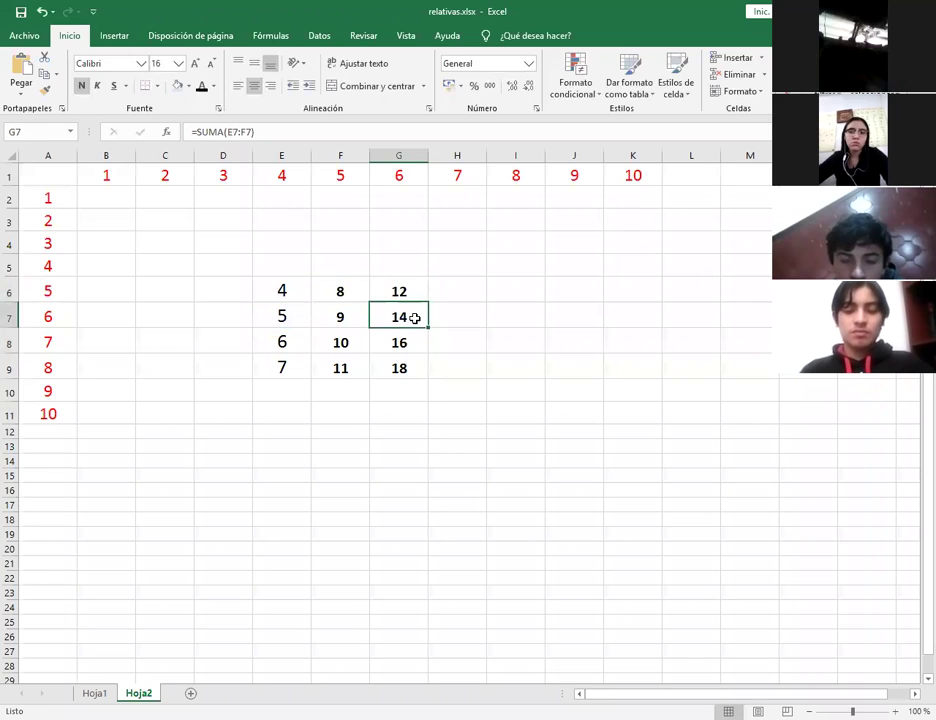
pyautogui.doubleClick(415, 318)
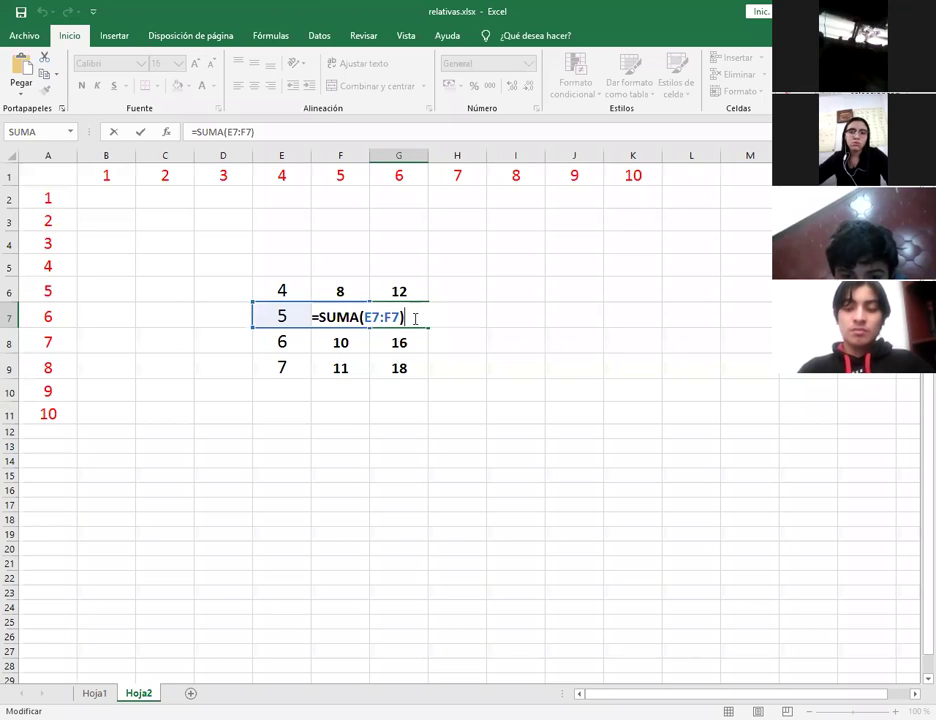
pyautogui.click(502, 359)
pyautogui.click(387, 322)
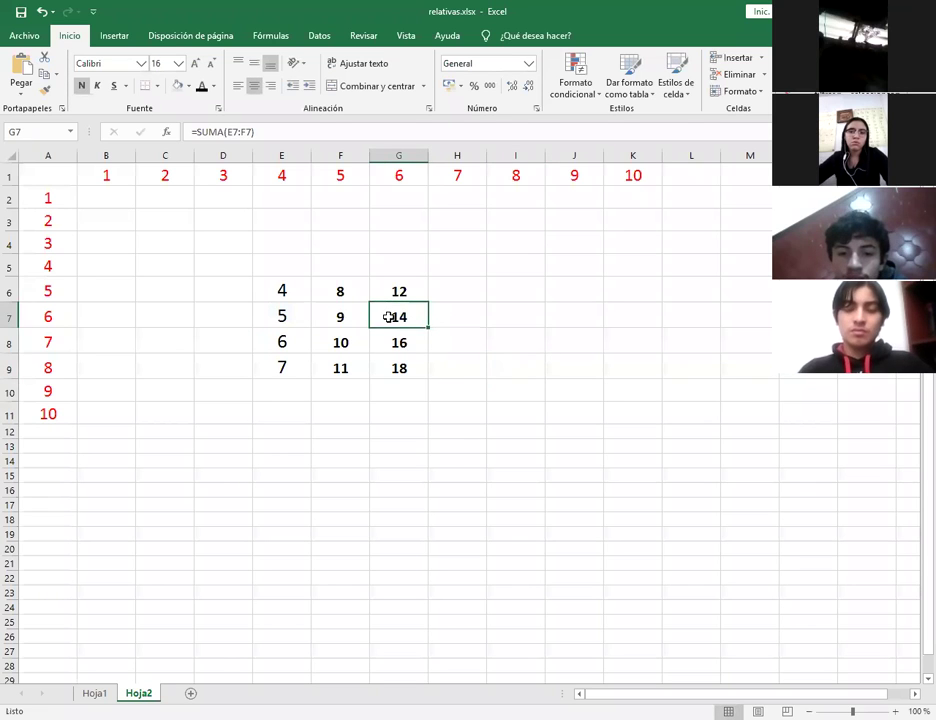
# Examine the formula of each cell in G6:G9 in order, and check the highlighted reference range of G6 again
pyautogui.click(414, 290)
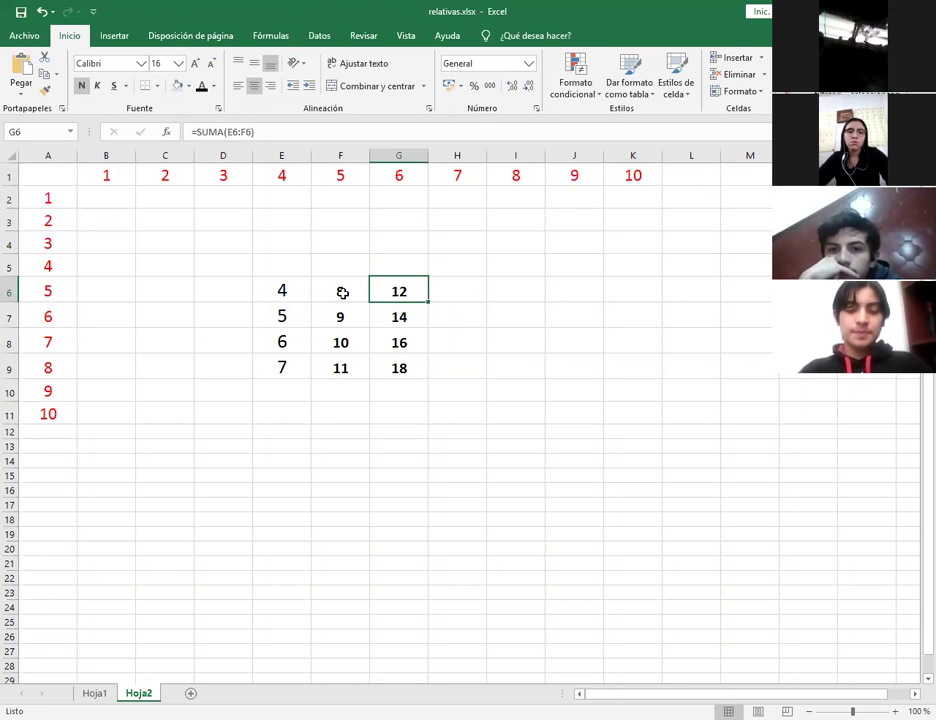
pyautogui.click(399, 314)
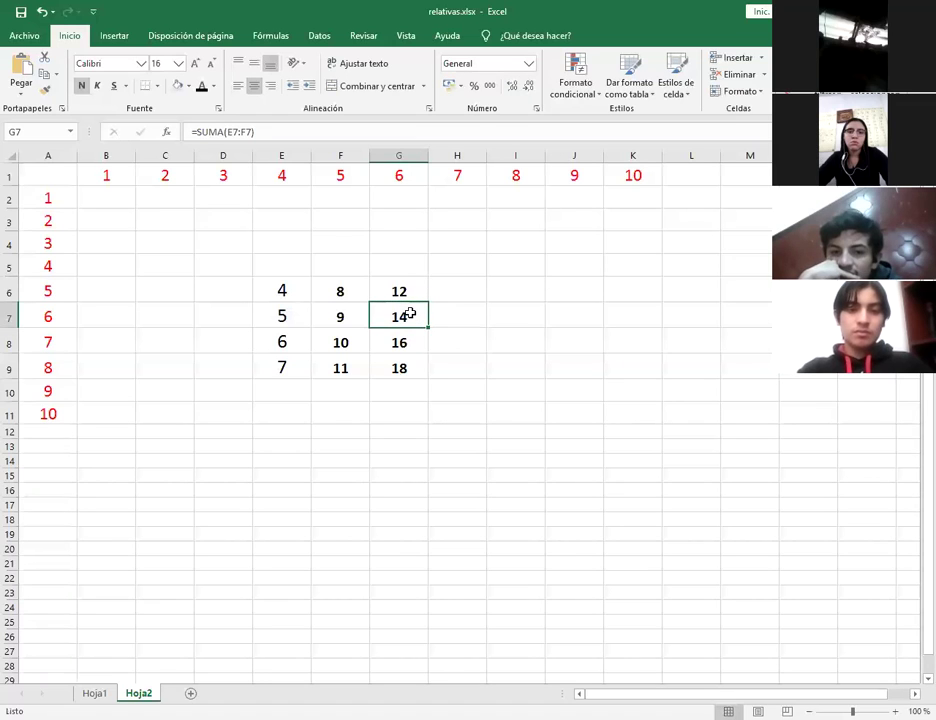
pyautogui.click(417, 339)
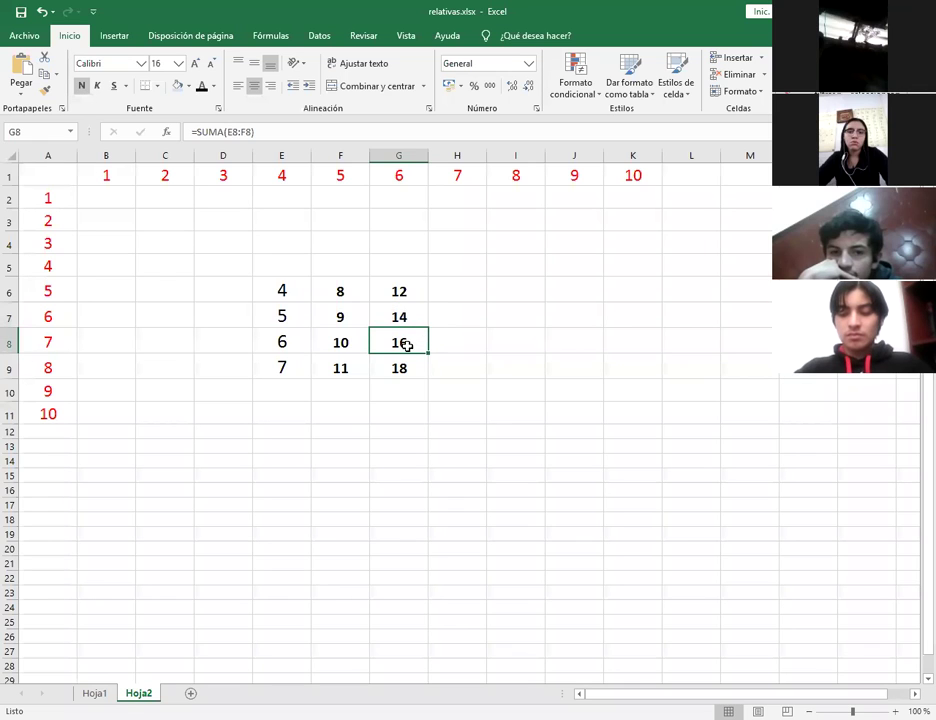
pyautogui.click(405, 363)
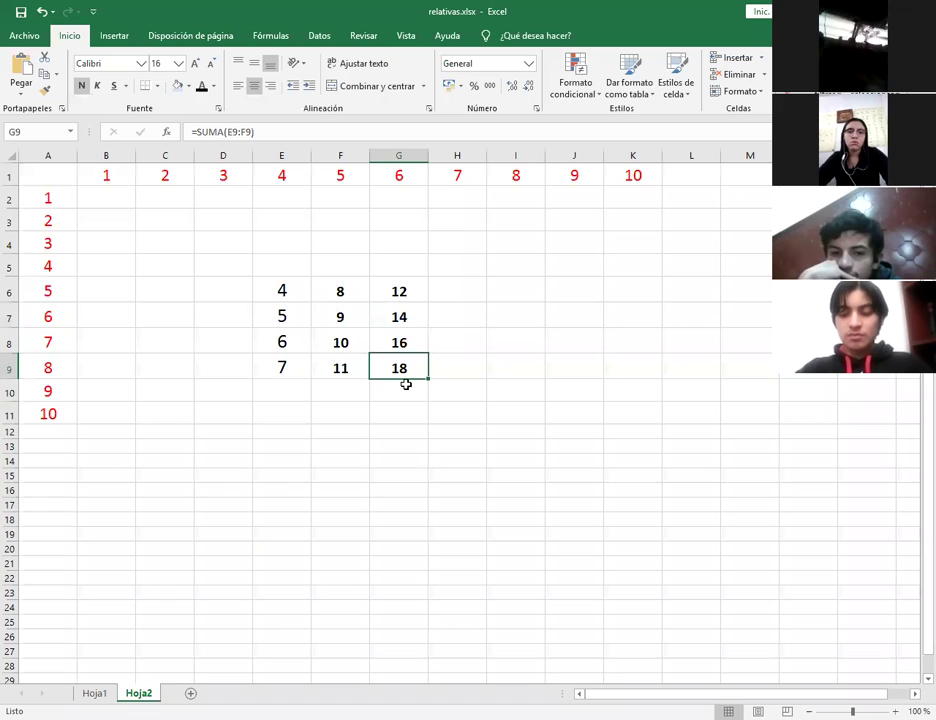
pyautogui.click(414, 293)
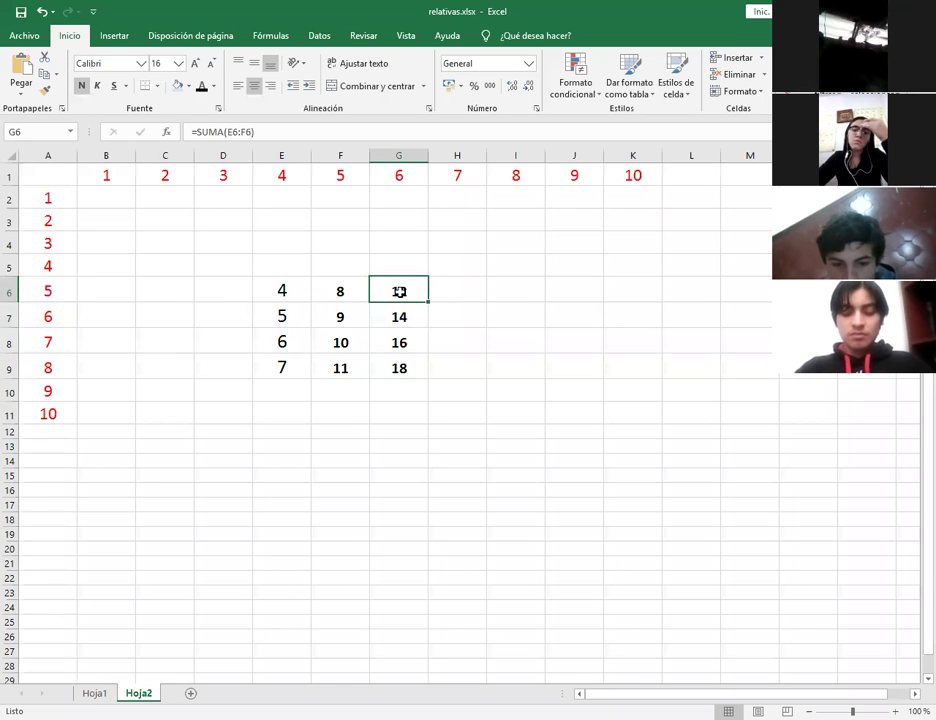
pyautogui.doubleClick(399, 291)
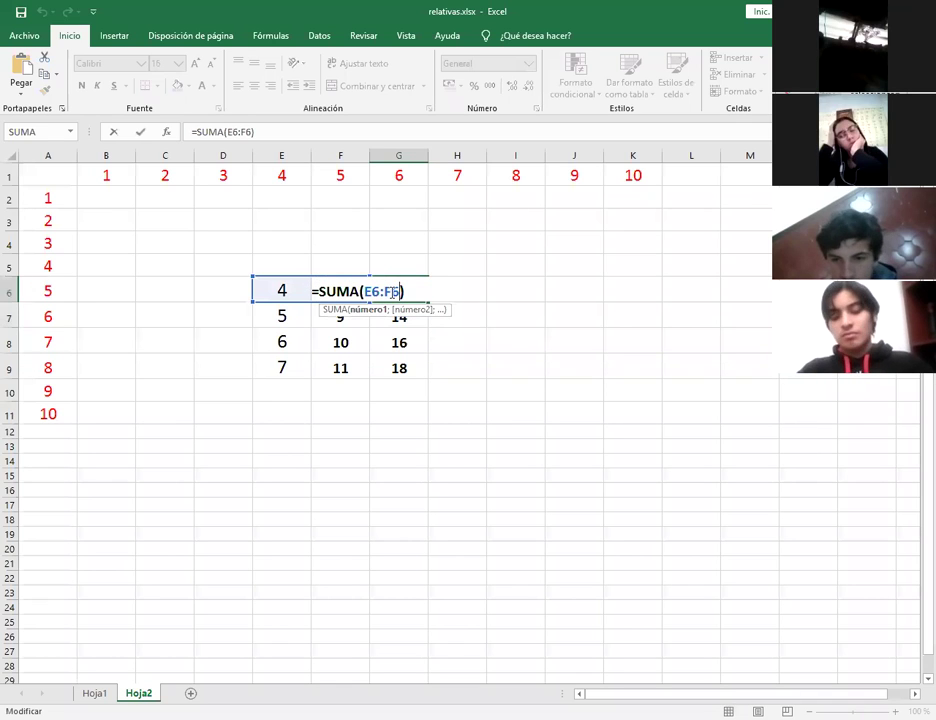
pyautogui.click(489, 340)
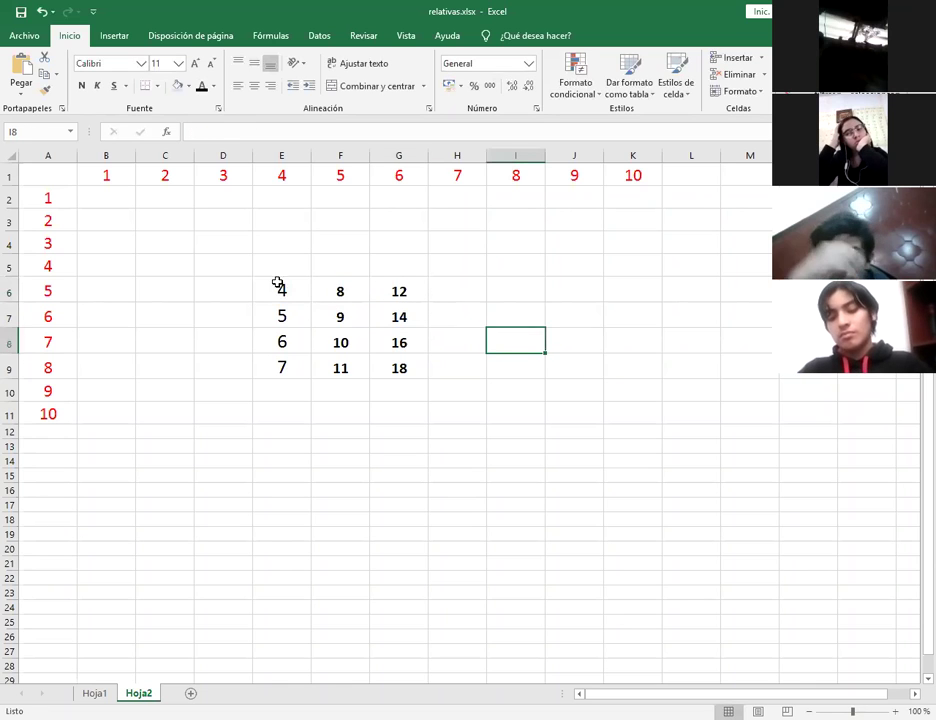
# Enlarge the font of the numbers in F6:F9 to match the size of those in column E
pyautogui.click(322, 299)
pyautogui.moveTo(330, 312); pyautogui.dragTo(338, 361)
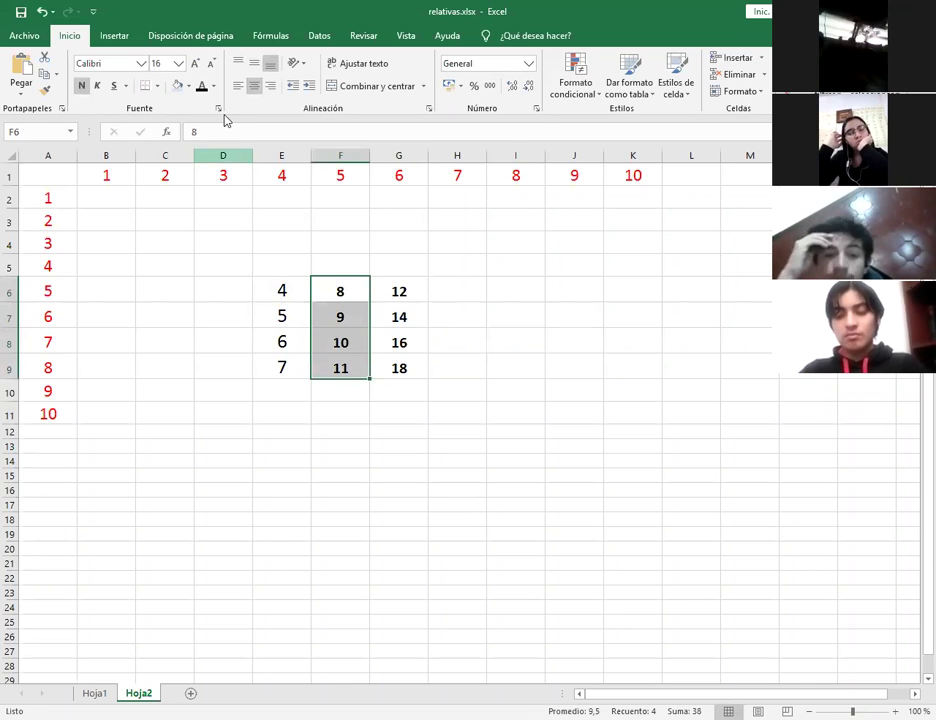
pyautogui.click(196, 62)
pyautogui.click(196, 62)
pyautogui.click(196, 62)
pyautogui.click(196, 62)
pyautogui.click(196, 62)
# Make the numbers in E6:E9 bold
pyautogui.moveTo(284, 296); pyautogui.dragTo(286, 362)
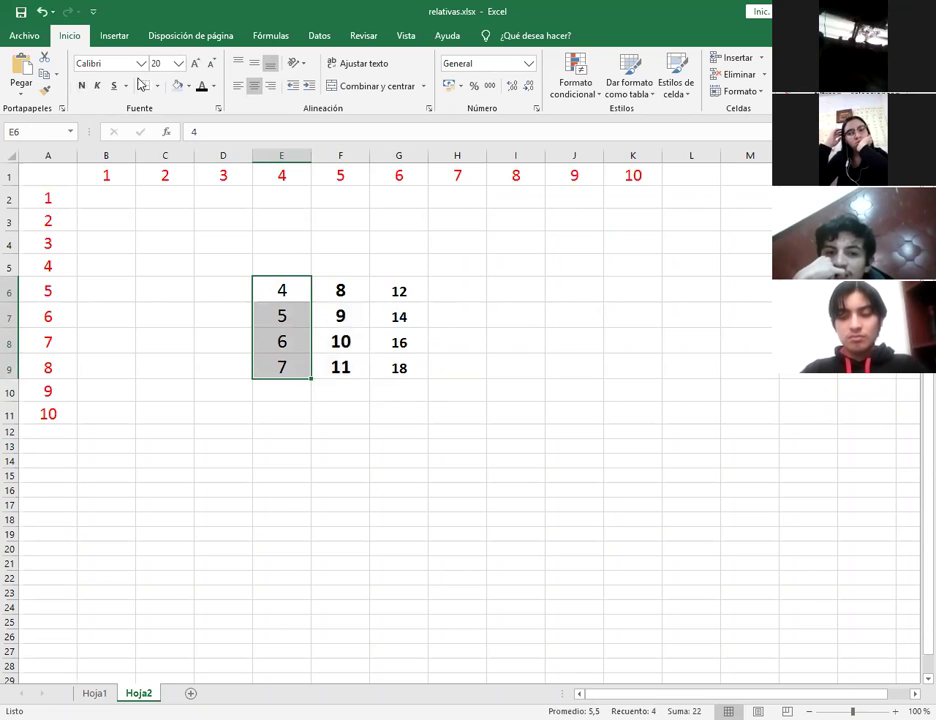
pyautogui.click(81, 86)
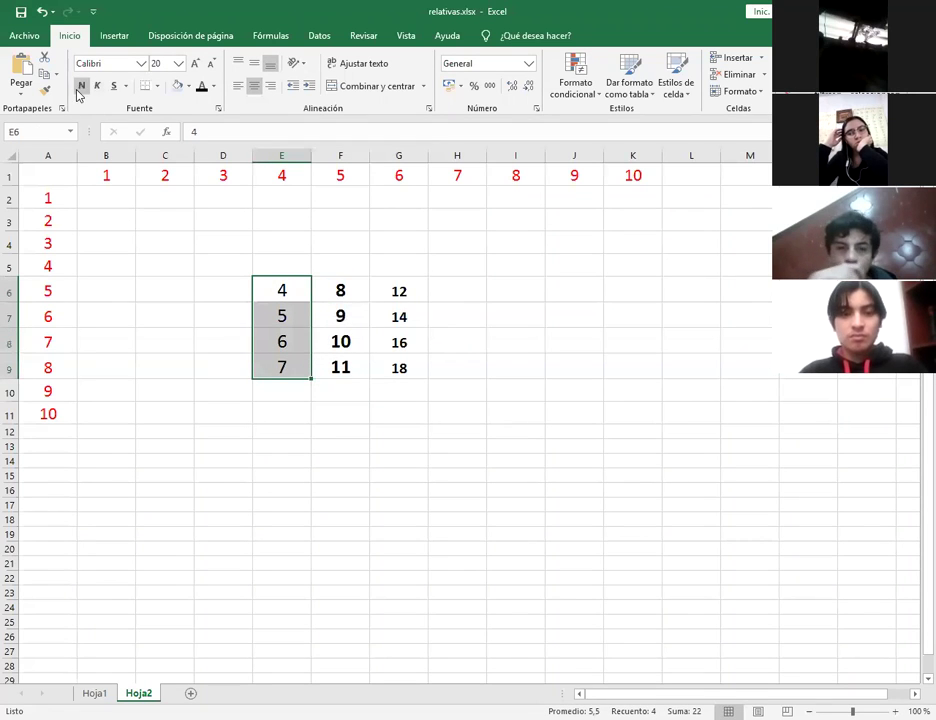
pyautogui.moveTo(400, 290); pyautogui.dragTo(400, 368)
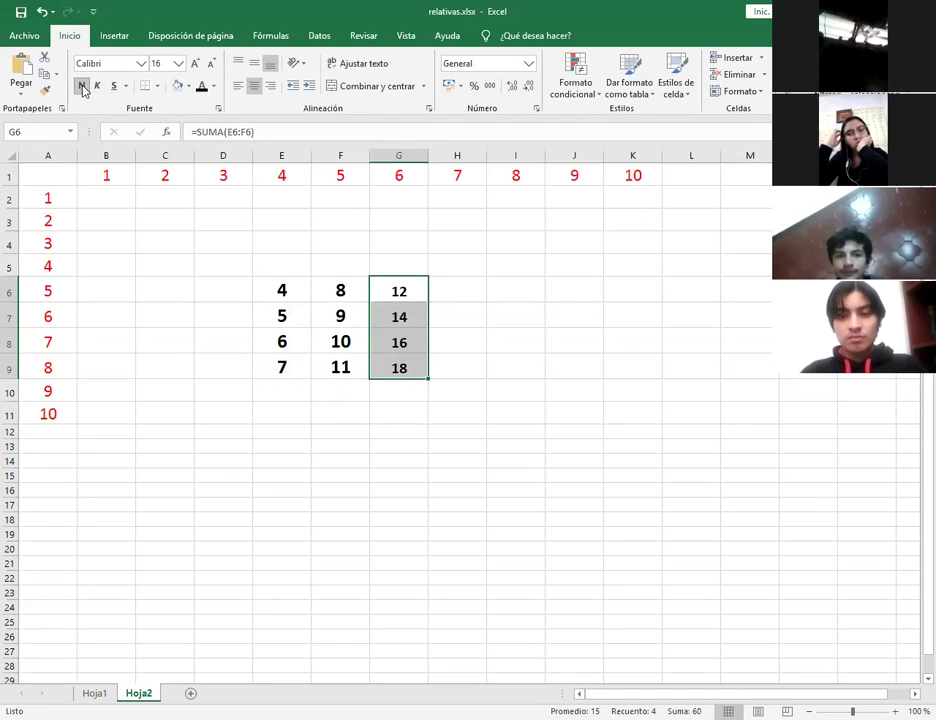
pyautogui.click(510, 405)
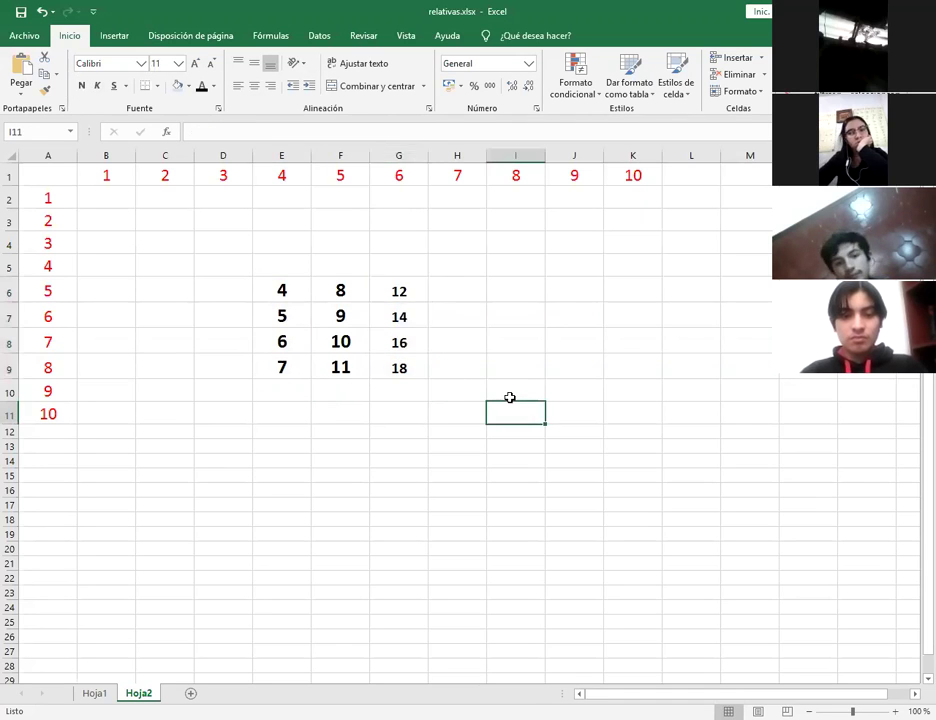
# Make the F6 reference in G6 absolute so the formula reads =SUMA(E6:$F$6), and copy it down through G9
pyautogui.doubleClick(398, 290)
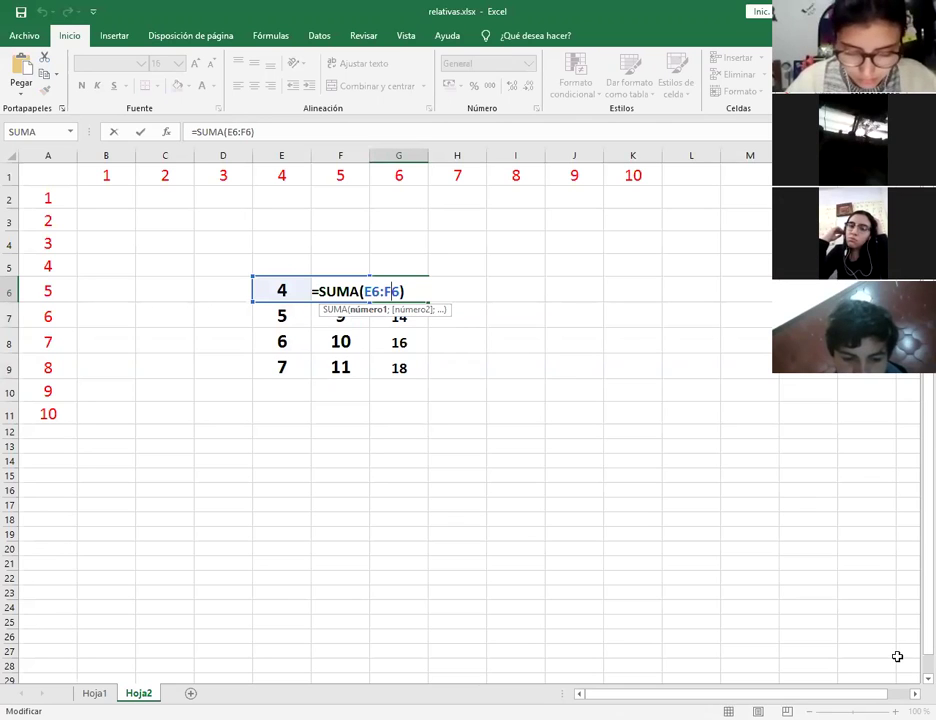
pyautogui.press('F4')
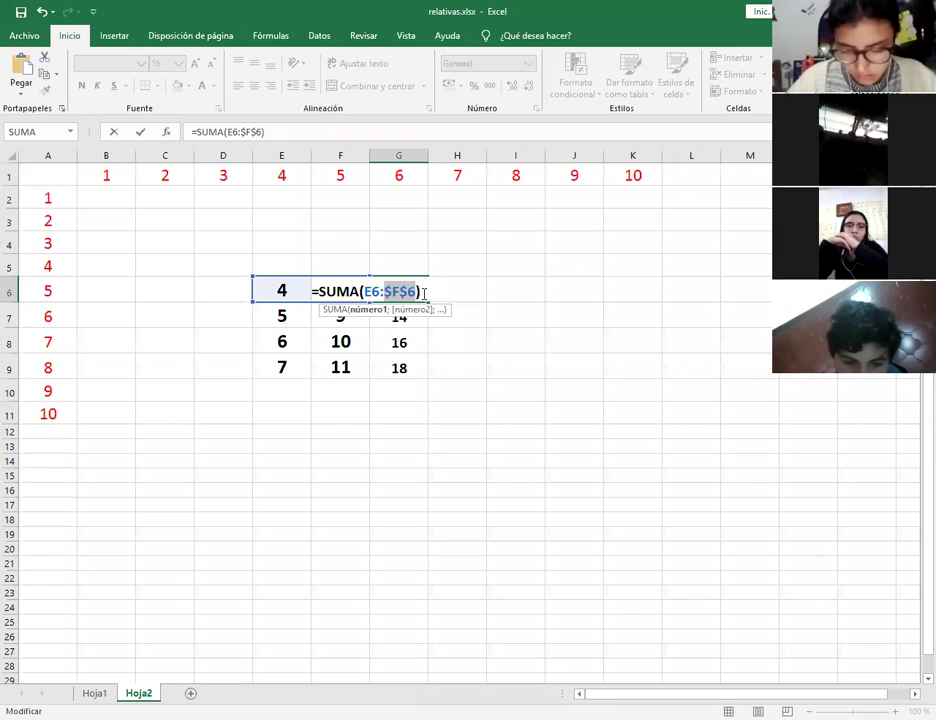
pyautogui.press('F4')
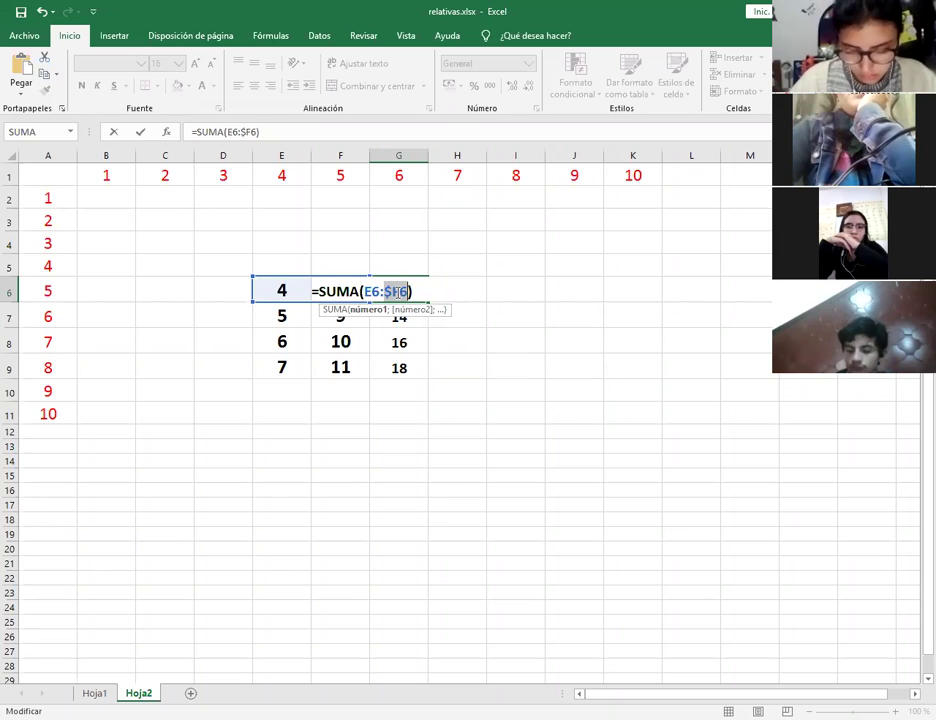
pyautogui.press('F4')
pyautogui.press('F4')
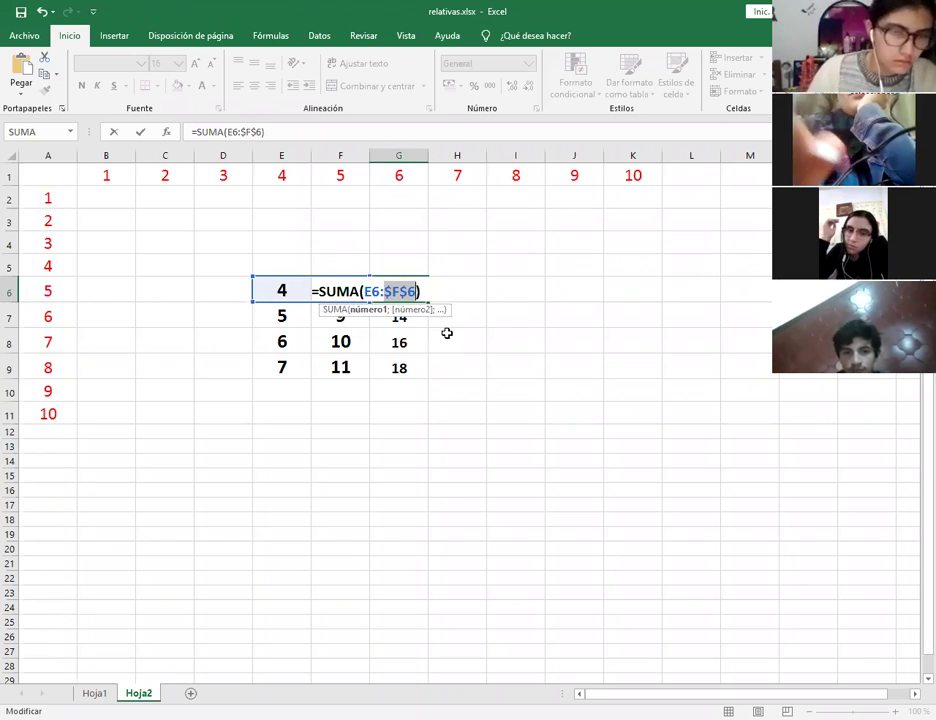
pyautogui.press('Return')
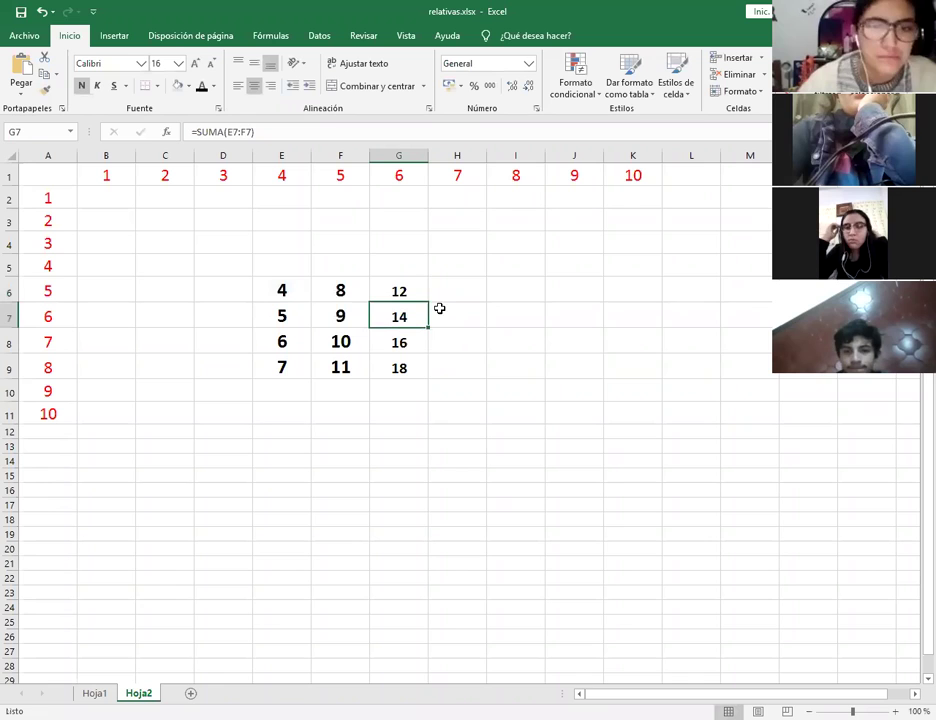
pyautogui.click(382, 284)
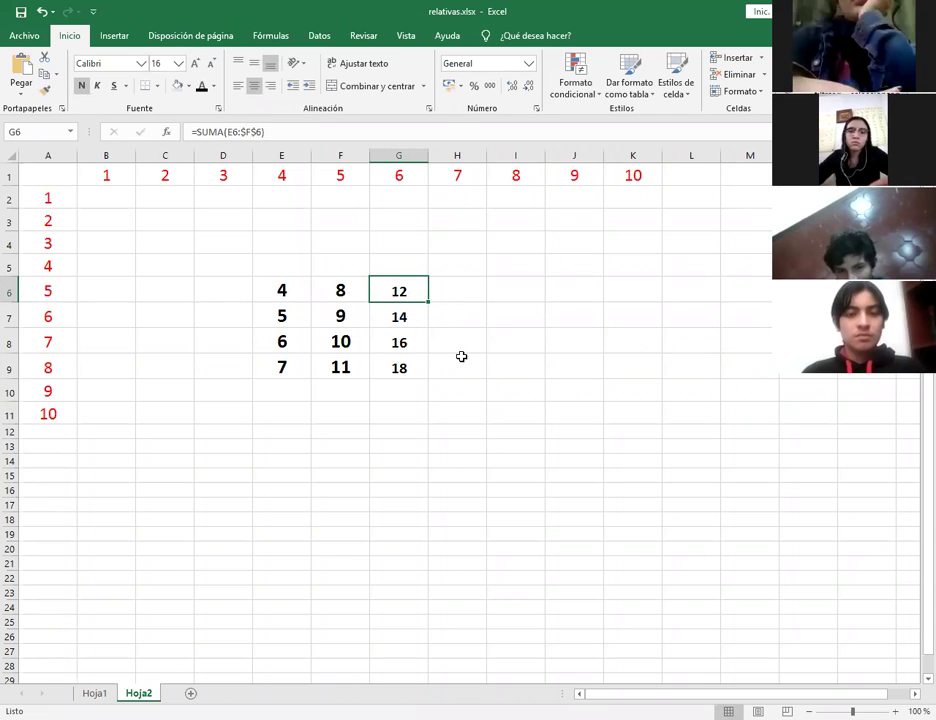
pyautogui.moveTo(430, 301); pyautogui.dragTo(423, 371)
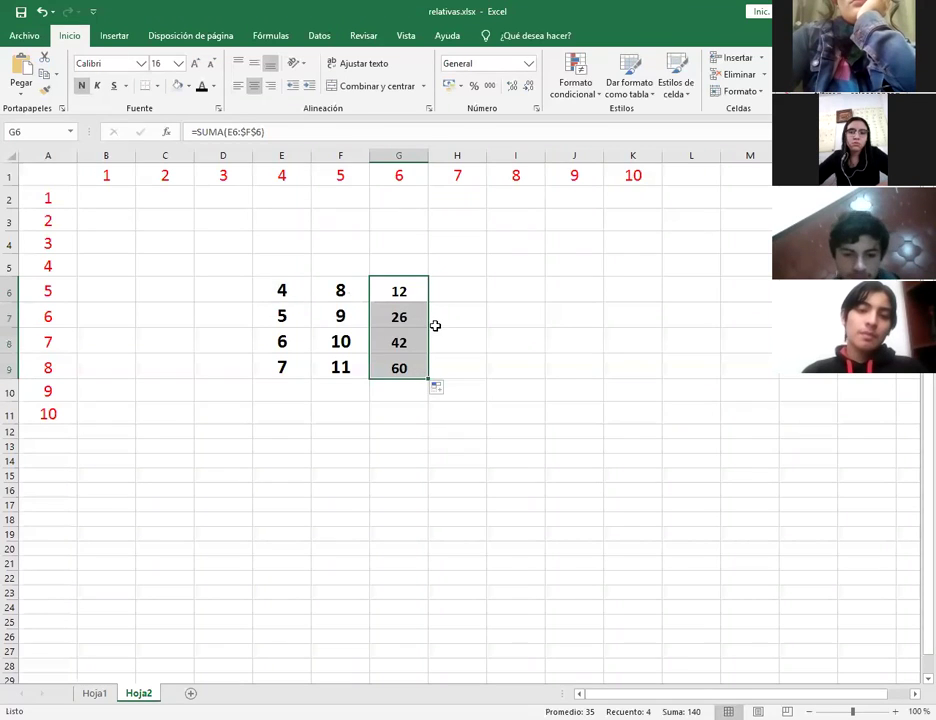
# Cycle the F6 reference in G6's formula through its mixed, relative and absolute forms, leaving it as $F$6
pyautogui.click(413, 291)
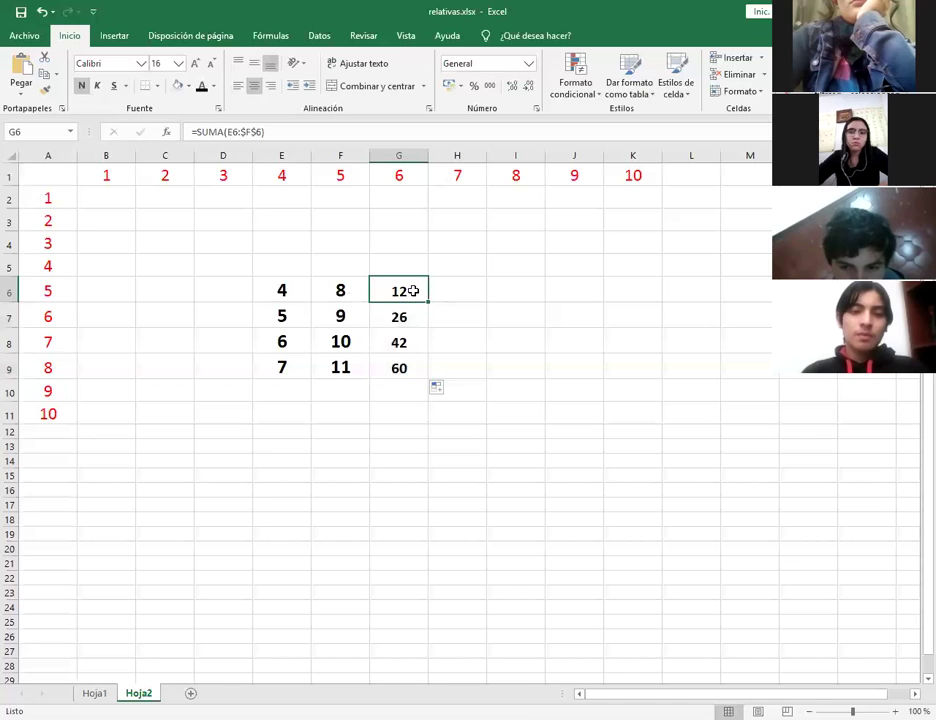
pyautogui.doubleClick(413, 291)
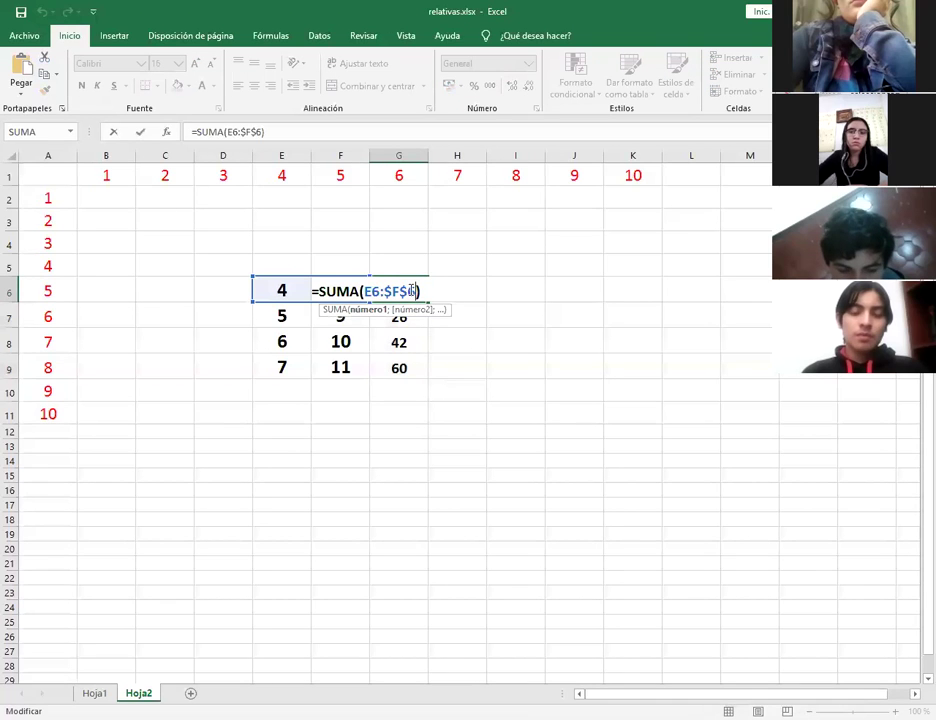
pyautogui.press('F4')
pyautogui.press('F4')
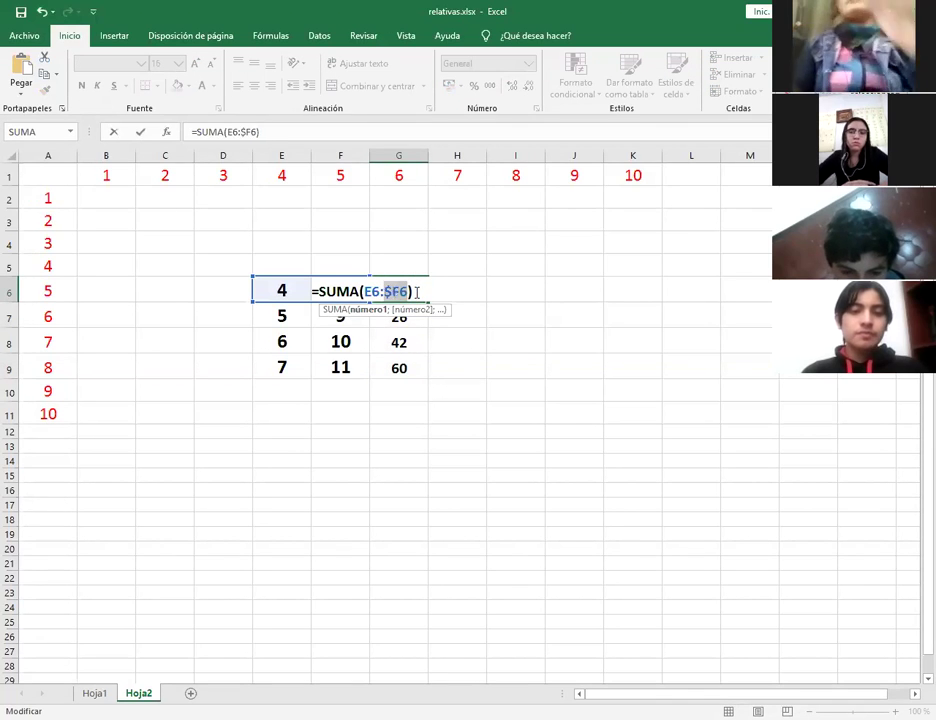
pyautogui.press('F4')
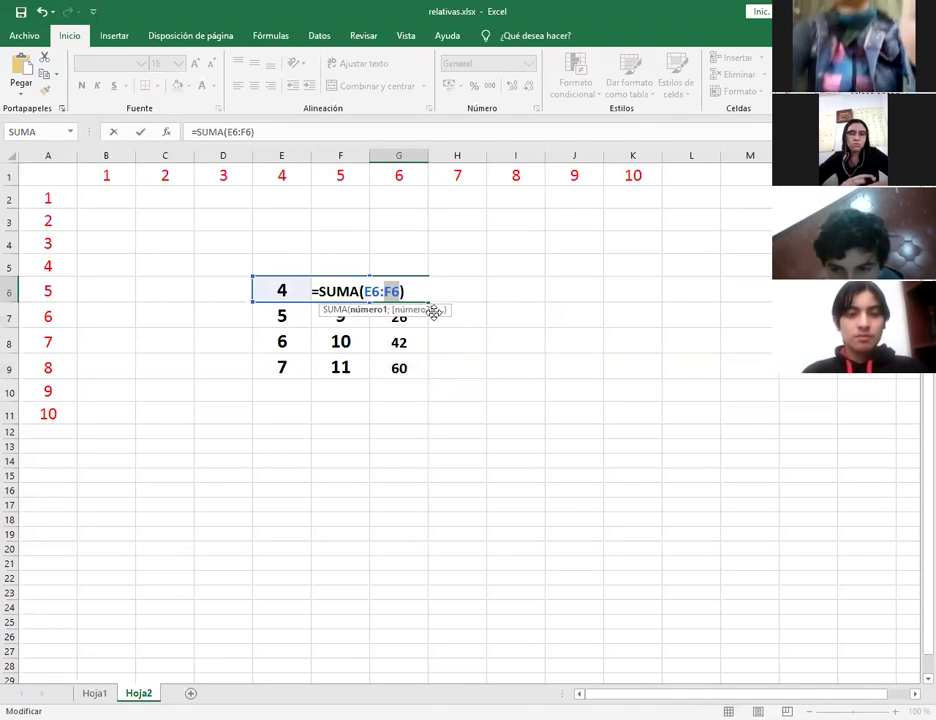
pyautogui.press('F4')
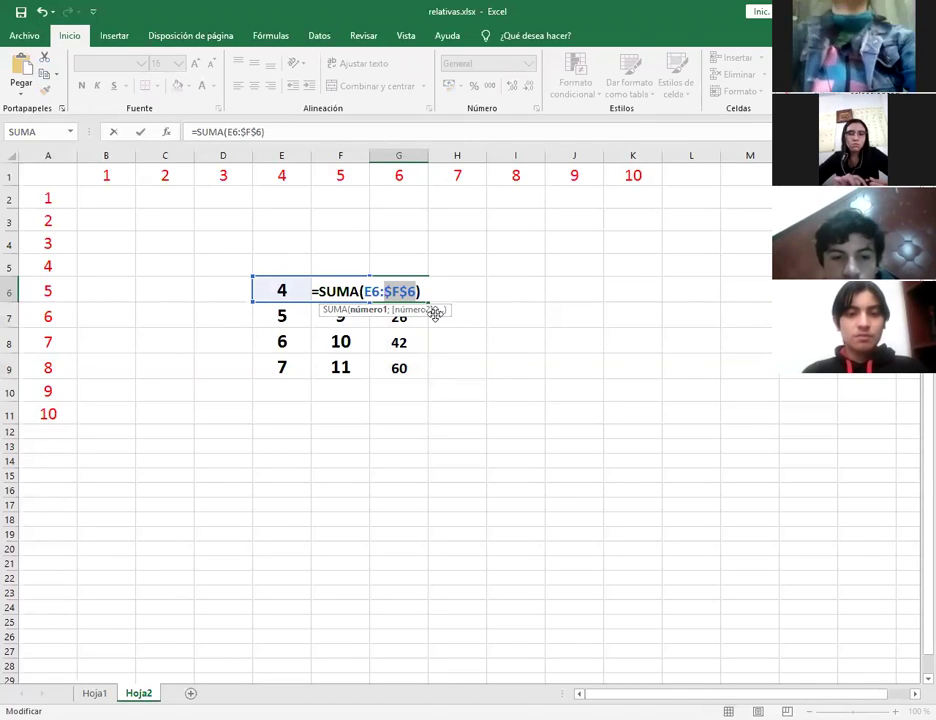
pyautogui.press('F4')
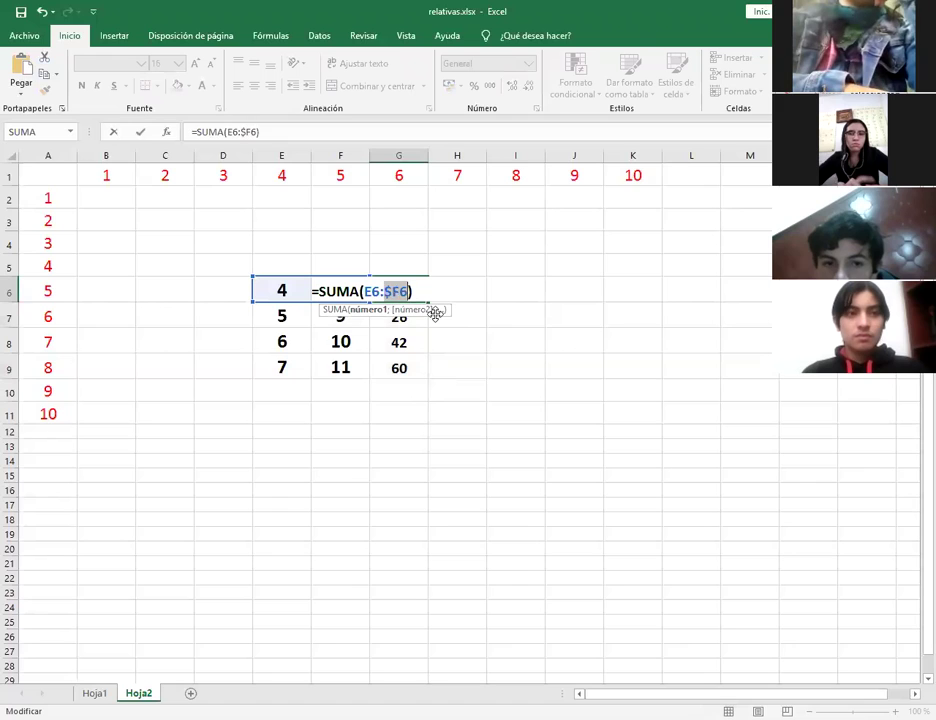
pyautogui.press('F4')
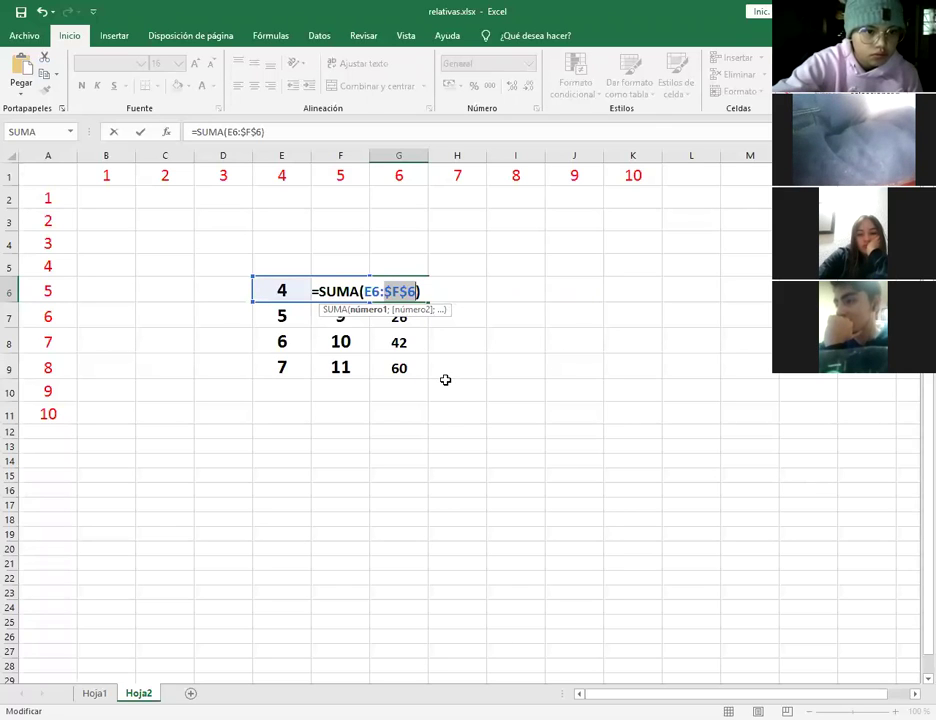
pyautogui.press('Return')
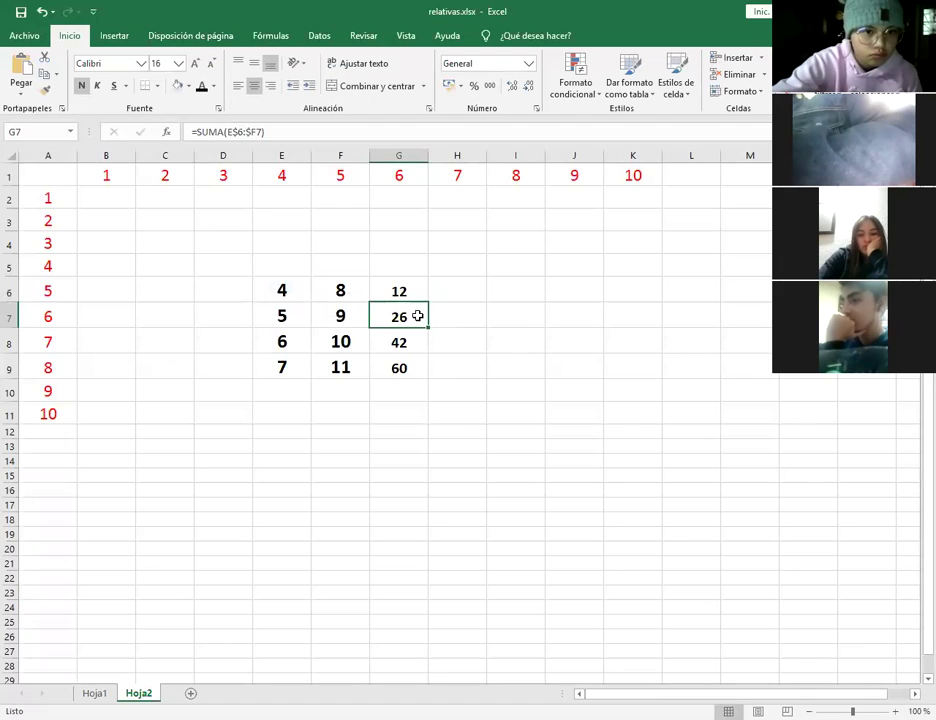
# Examine the formula in G7 and its highlighted reference range against the numbers in E7:F7
pyautogui.moveTo(274, 318); pyautogui.dragTo(335, 322)
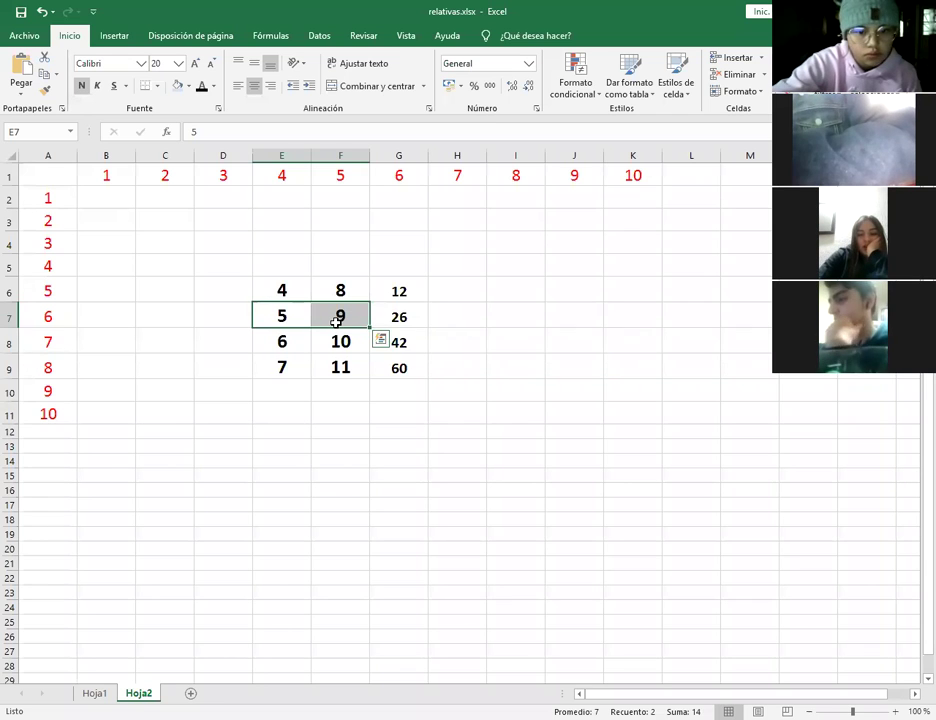
pyautogui.click(418, 311)
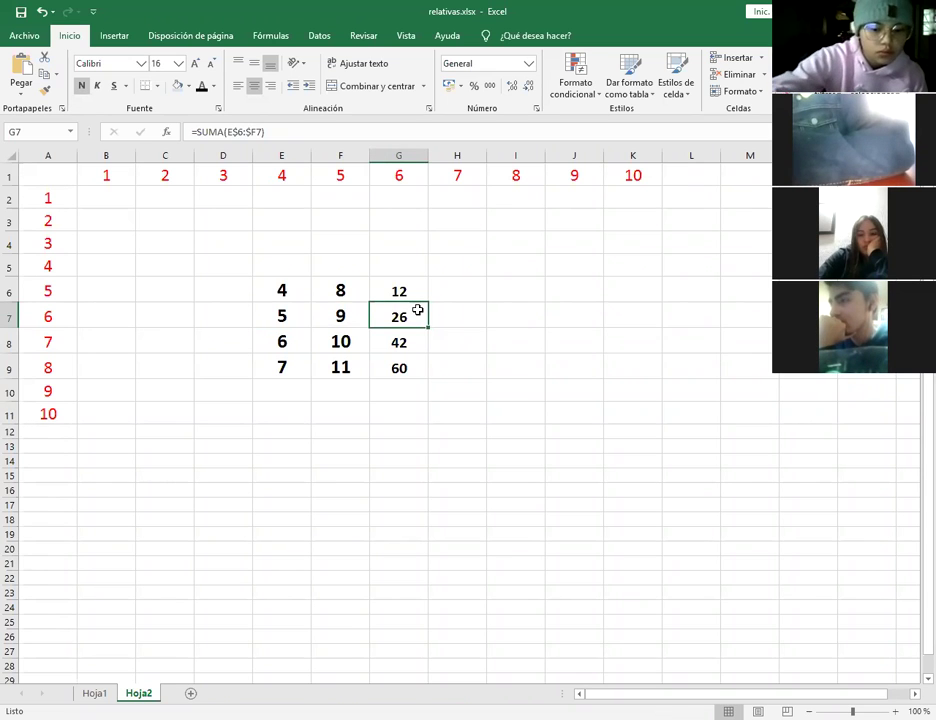
pyautogui.doubleClick(418, 312)
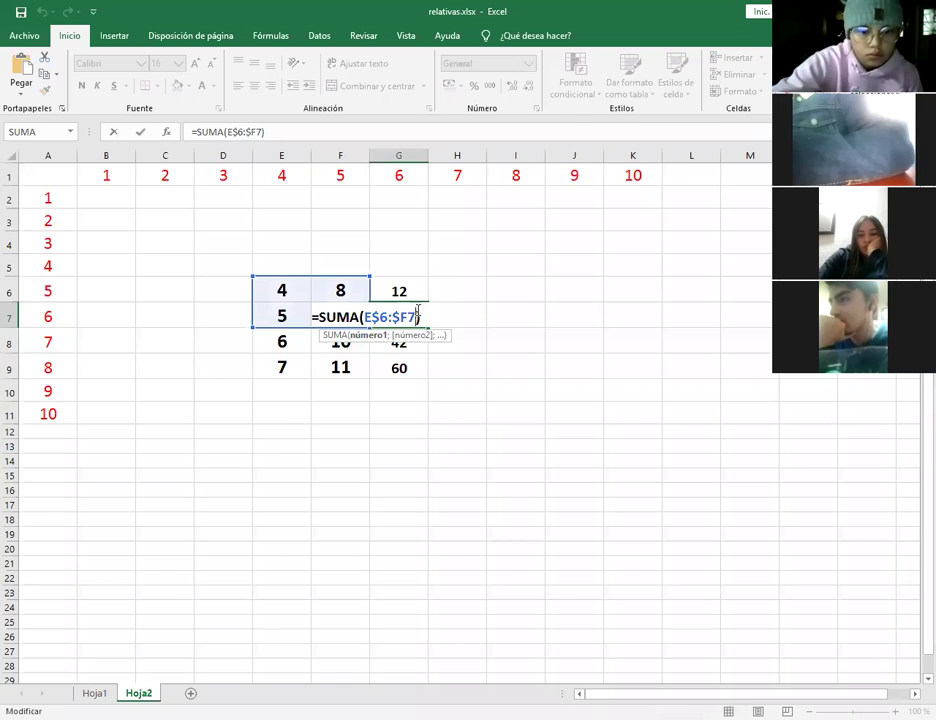
pyautogui.press('BackSpace')
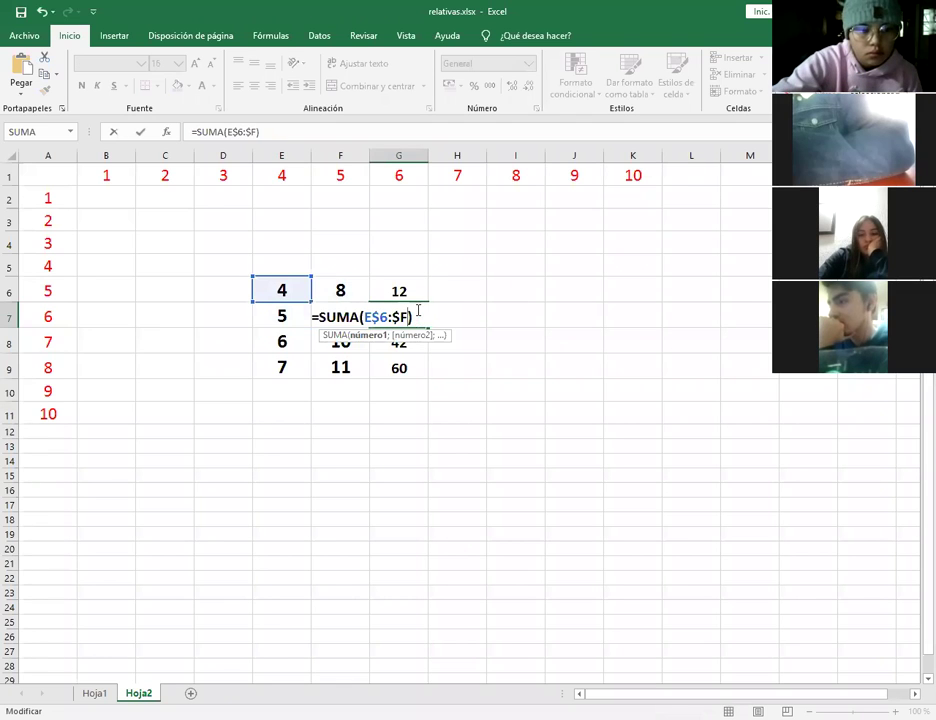
pyautogui.press('Escape')
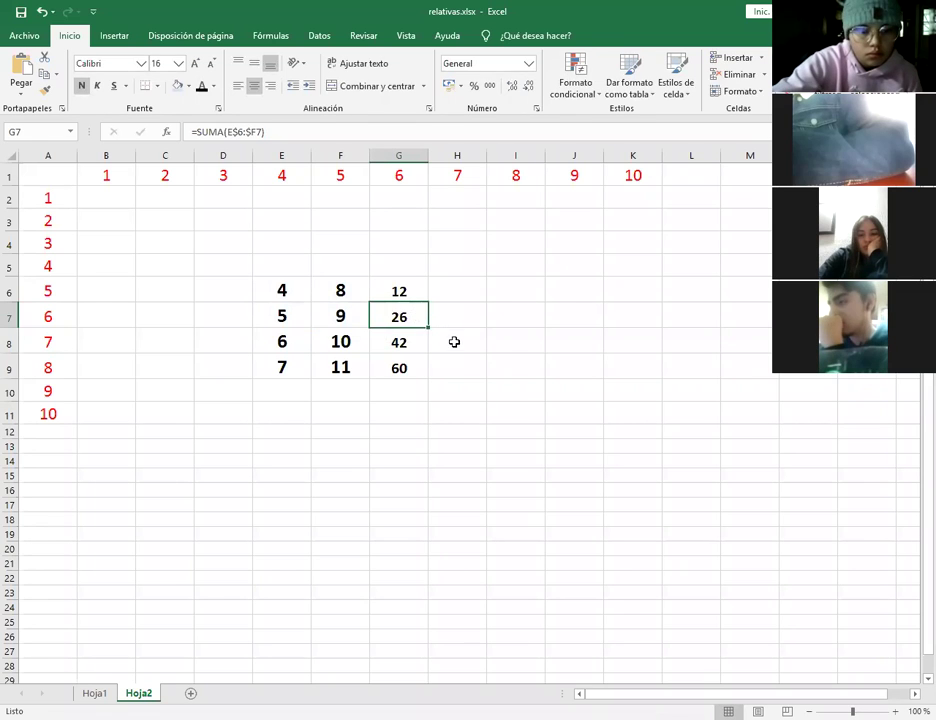
pyautogui.press('F2')
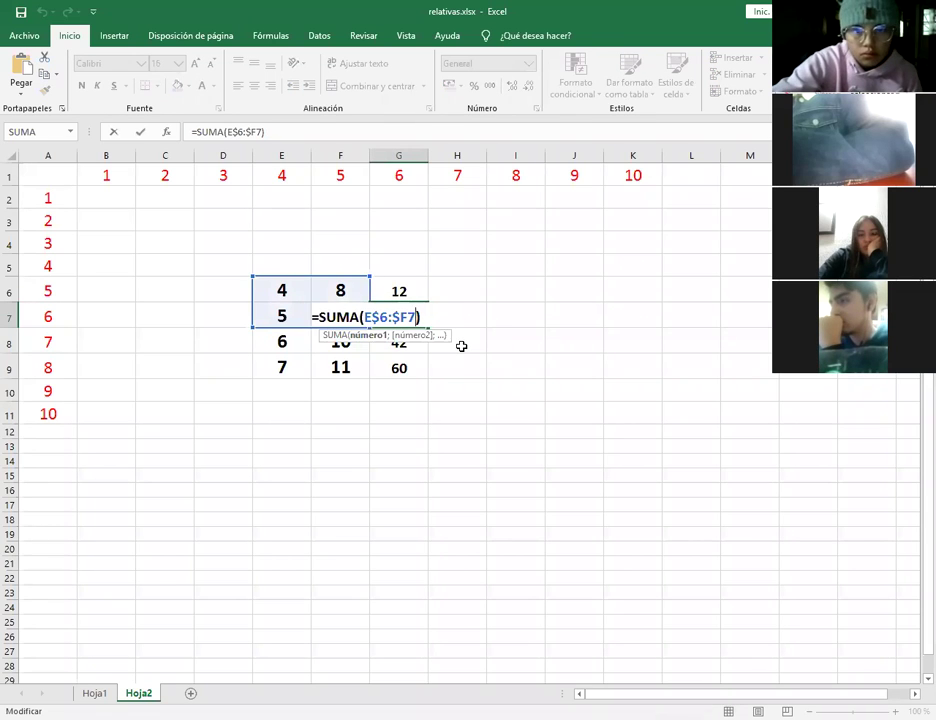
pyautogui.press('Return')
# Examine the formulas and highlighted reference ranges of G6 through G9 one after another
pyautogui.click(414, 283)
pyautogui.doubleClick(415, 284)
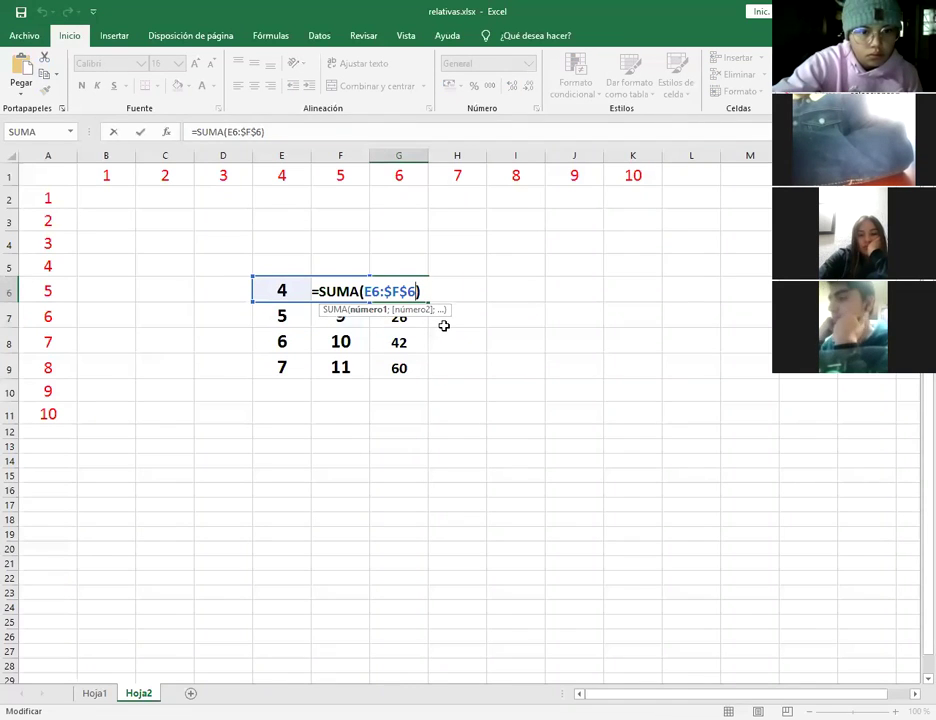
pyautogui.press('Return')
pyautogui.doubleClick(410, 317)
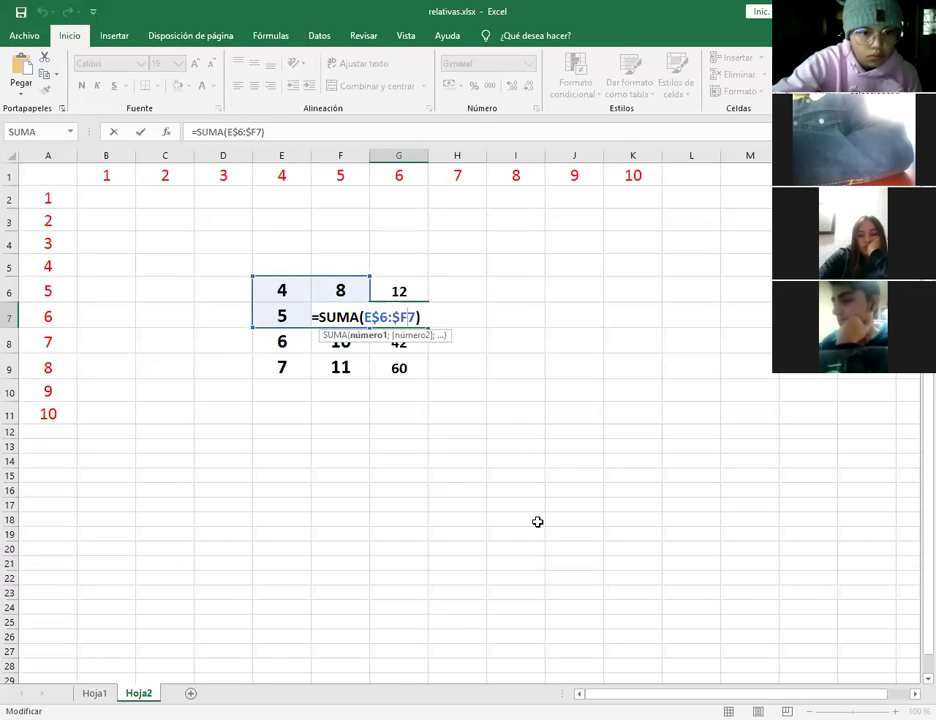
pyautogui.press('Return')
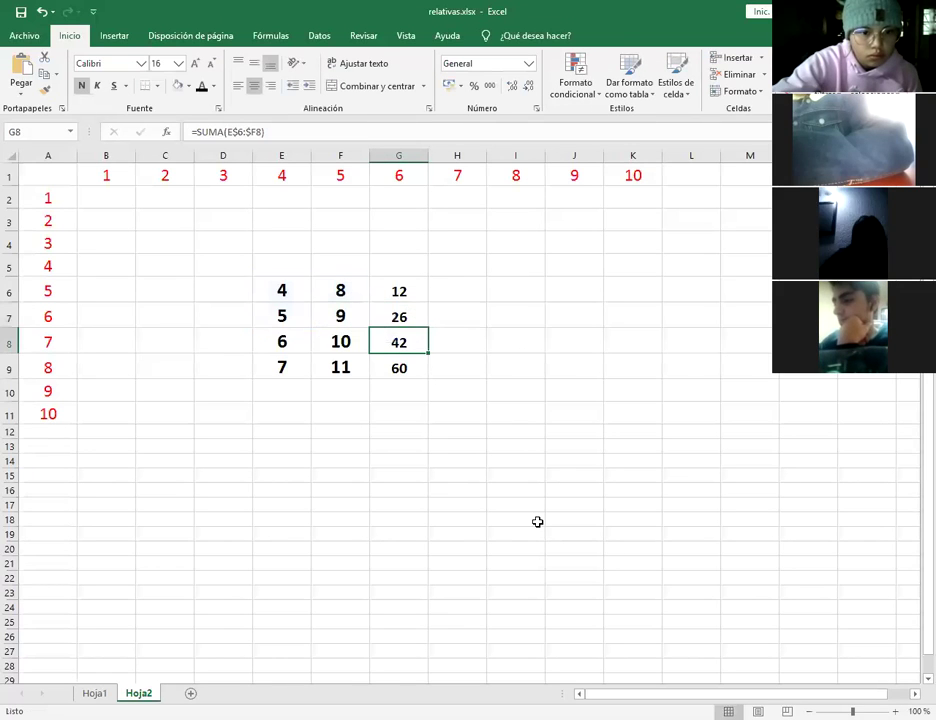
pyautogui.click(410, 314)
pyautogui.doubleClick(410, 314)
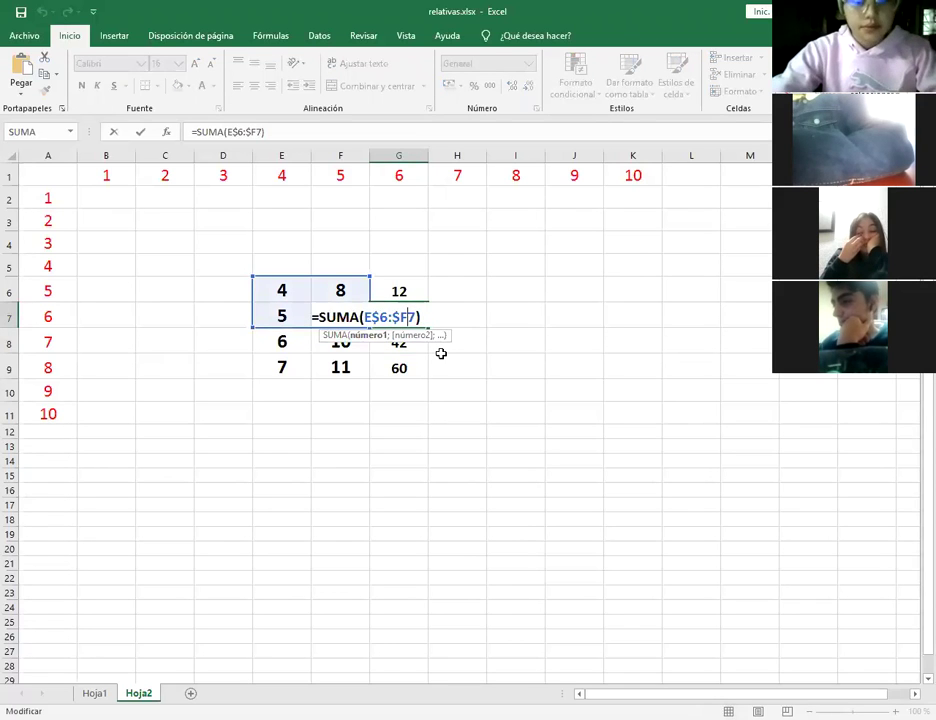
pyautogui.press('Return')
pyautogui.doubleClick(409, 340)
pyautogui.press('Return')
pyautogui.doubleClick(426, 368)
pyautogui.press('Return')
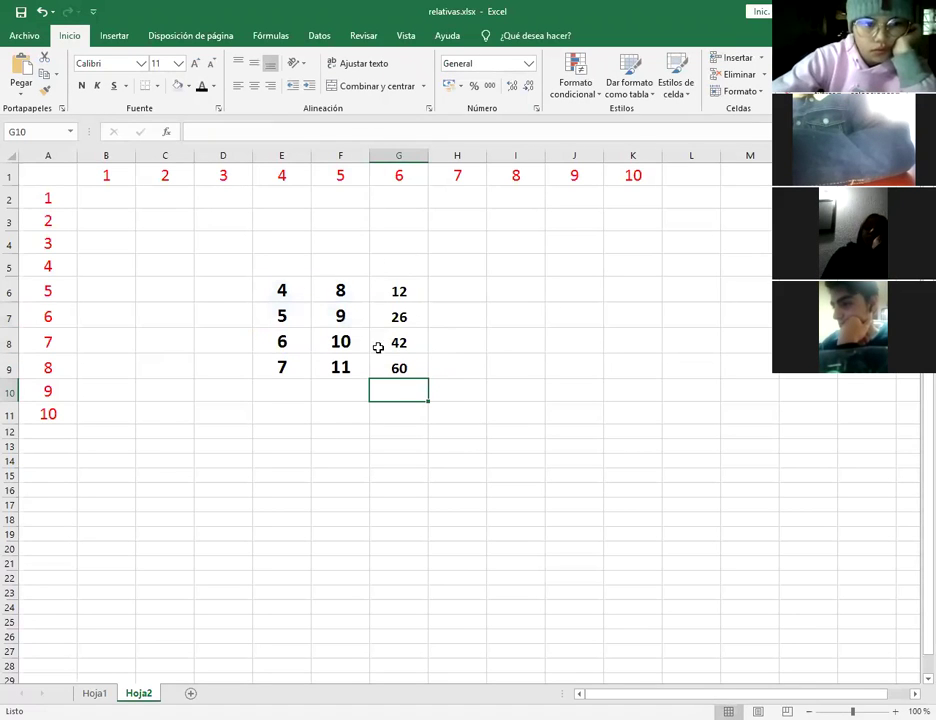
# Clear the contents of E6:G9 on Hoja2 and switch to the Hoja1 sheet
pyautogui.moveTo(399, 368); pyautogui.dragTo(272, 286)
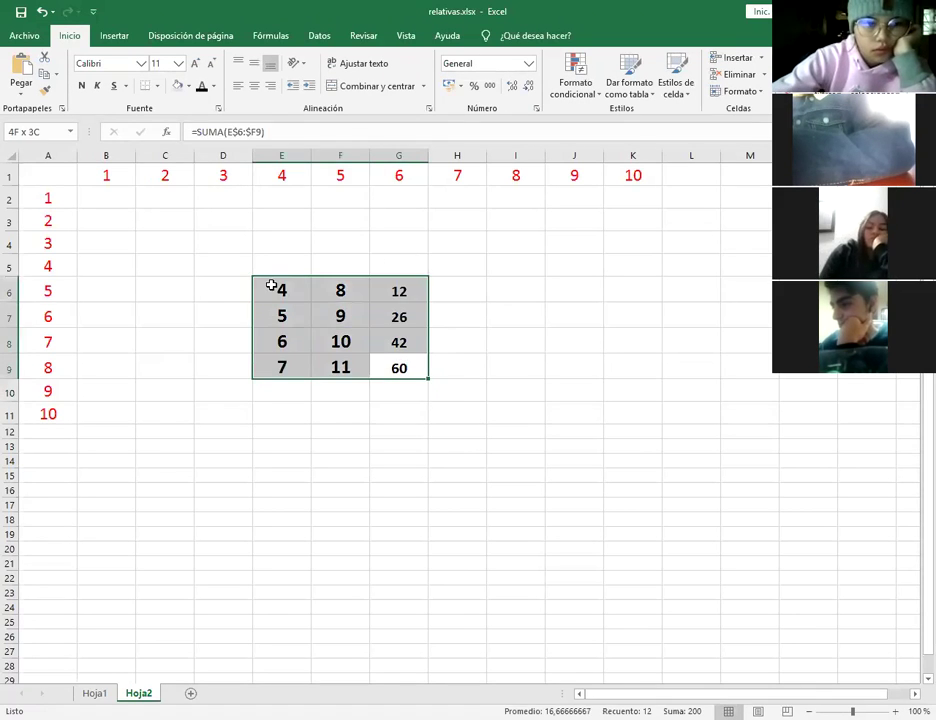
pyautogui.press('Delete')
pyautogui.click(94, 693)
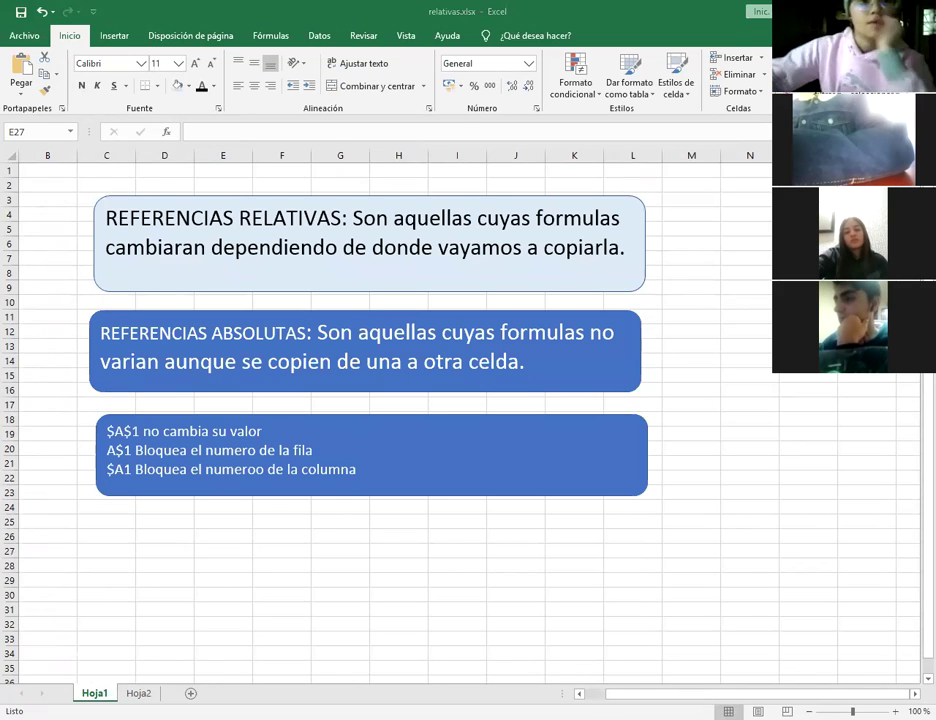
# Enter 8 in cell E27 of Hoja1
pyautogui.click(283, 435)
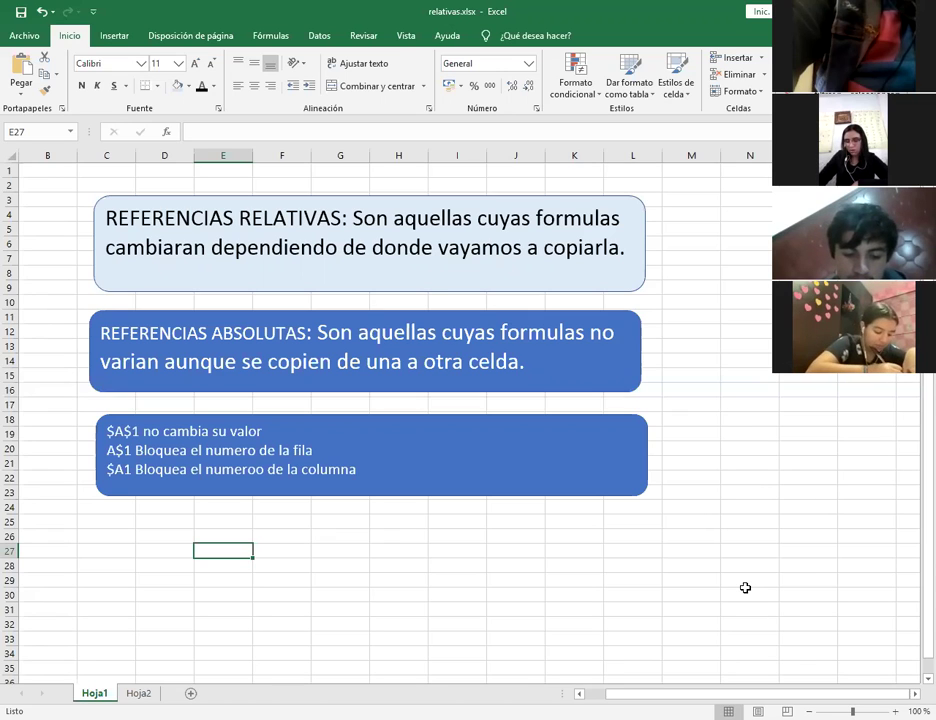
pyautogui.write('8')
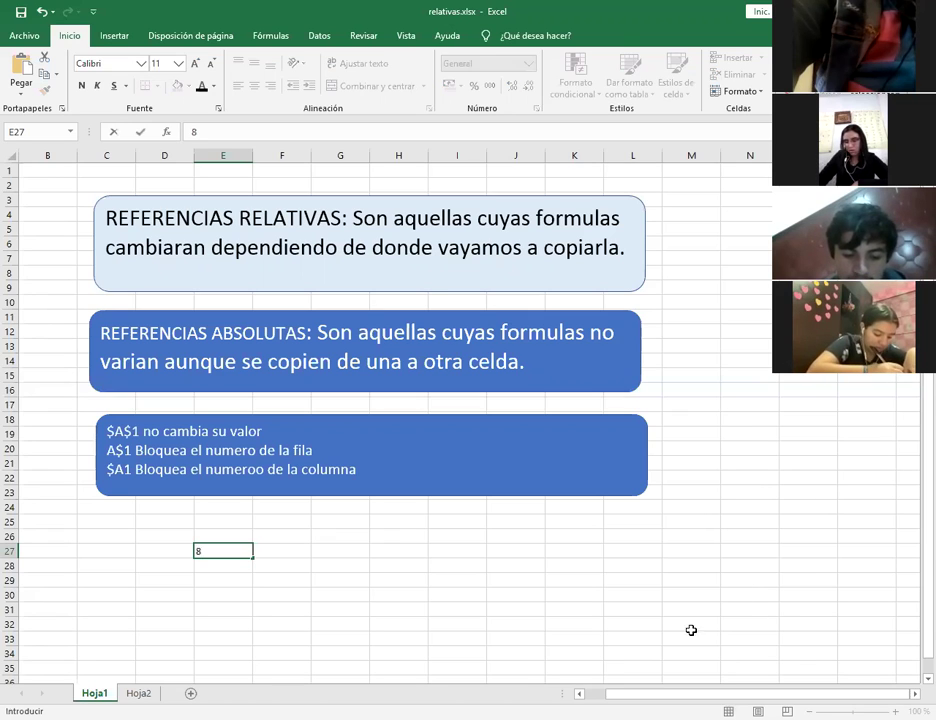
pyautogui.click(261, 562)
pyautogui.click(263, 551)
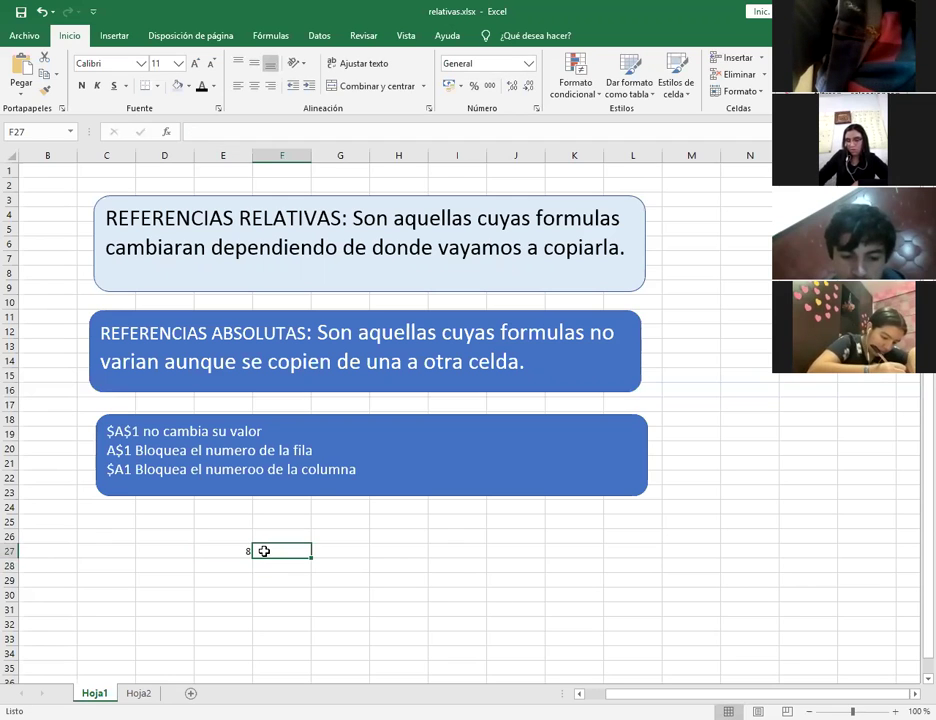
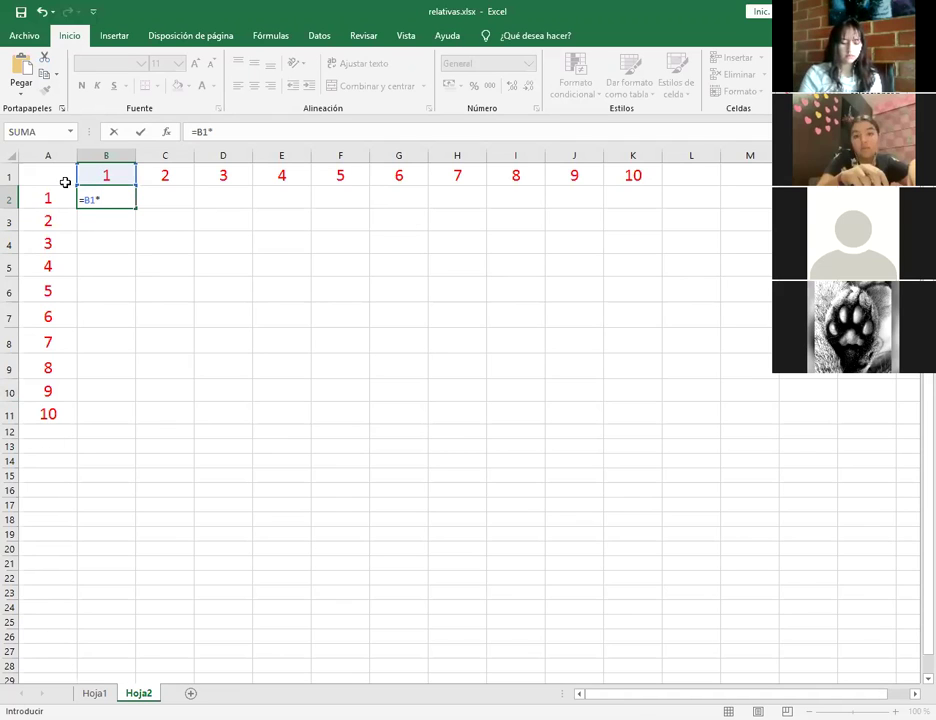
# Erase the unfinished formula in B2 of Hoja2
pyautogui.press('BackSpace')
pyautogui.press('BackSpace')
pyautogui.press('BackSpace')
pyautogui.press('BackSpace')
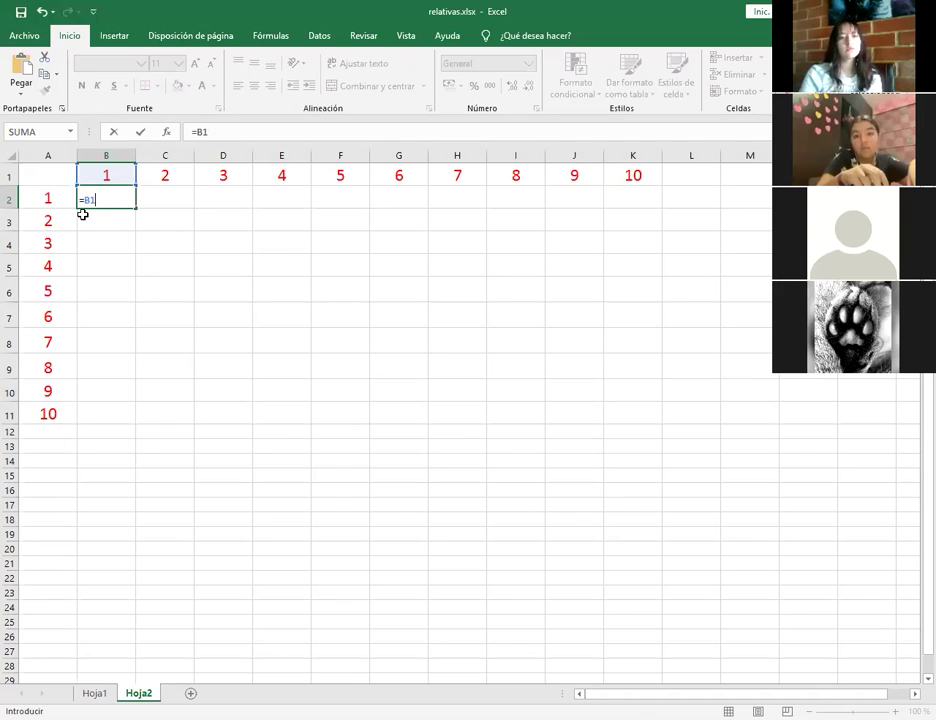
pyautogui.moveTo(109, 205); pyautogui.dragTo(112, 416)
pyautogui.moveTo(183, 192); pyautogui.dragTo(176, 416)
pyautogui.moveTo(244, 205); pyautogui.dragTo(240, 416)
pyautogui.moveTo(303, 180); pyautogui.dragTo(303, 416)
pyautogui.click(353, 203)
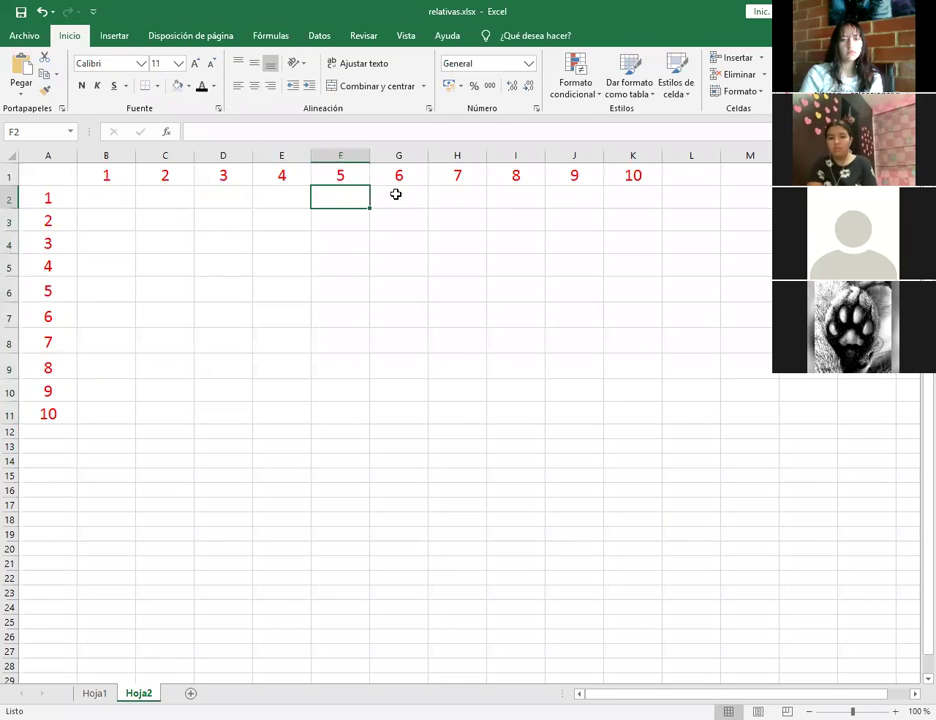
pyautogui.click(618, 192)
# Enter the formula =A2*B1 in cell B2 to multiply the row header by the column header
pyautogui.click(115, 203)
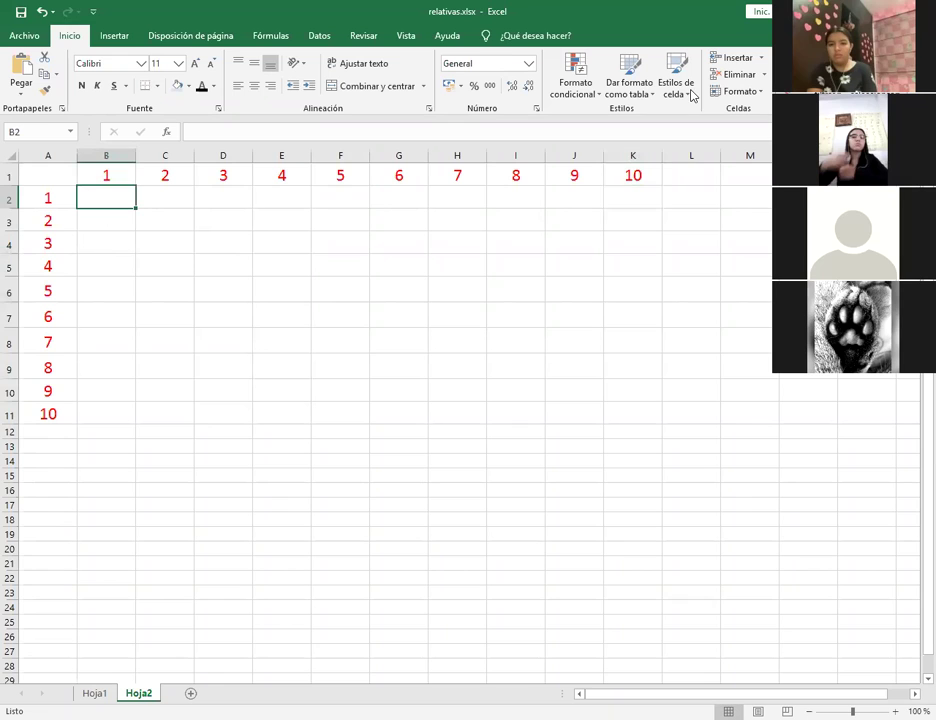
pyautogui.write('=')
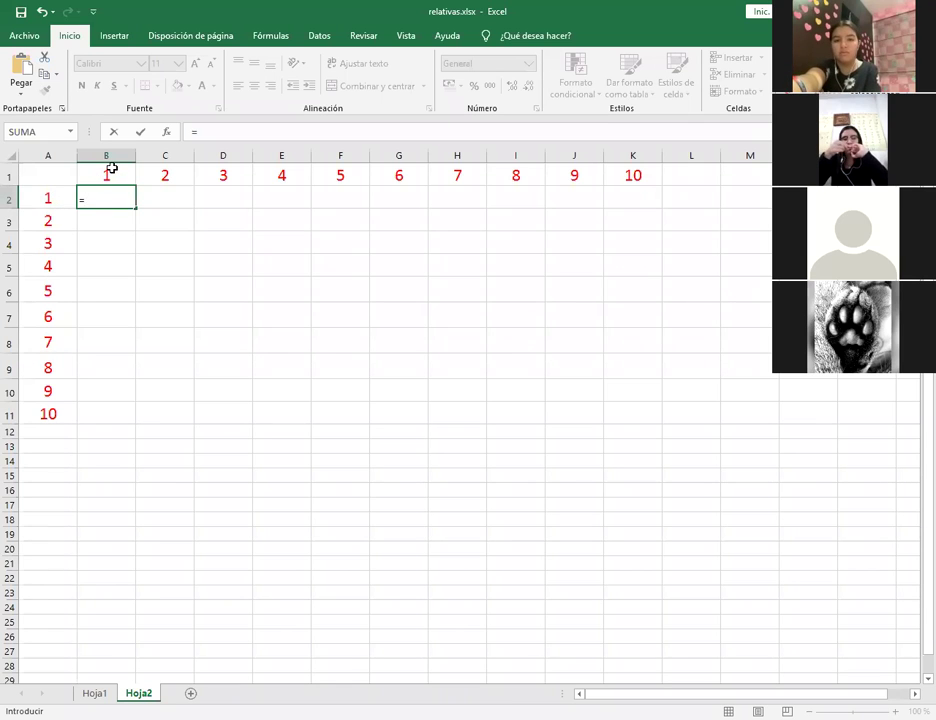
pyautogui.click(52, 201)
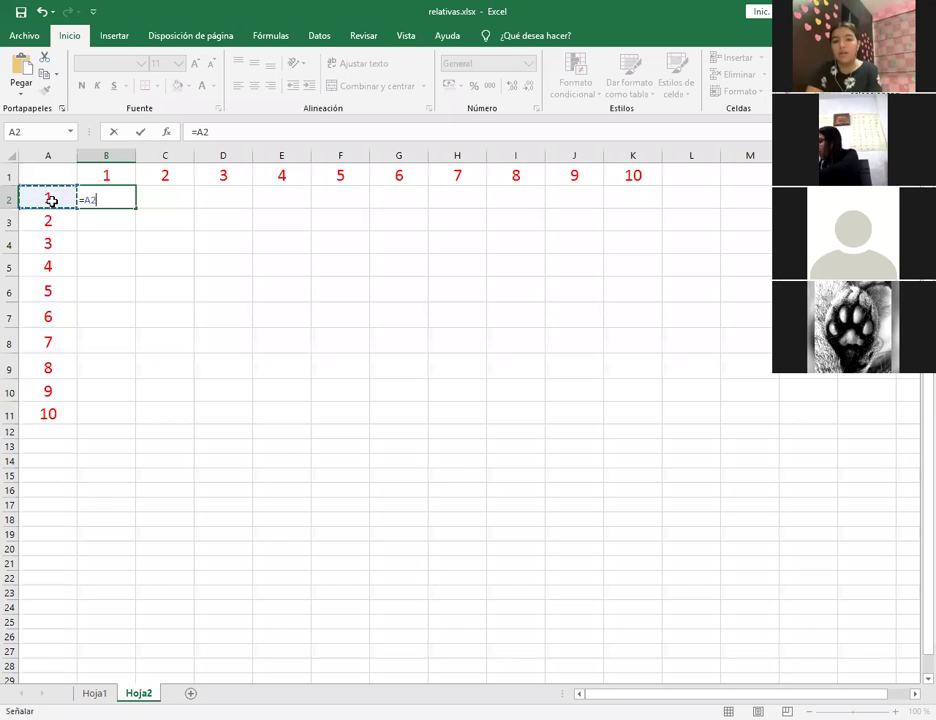
pyautogui.write('*')
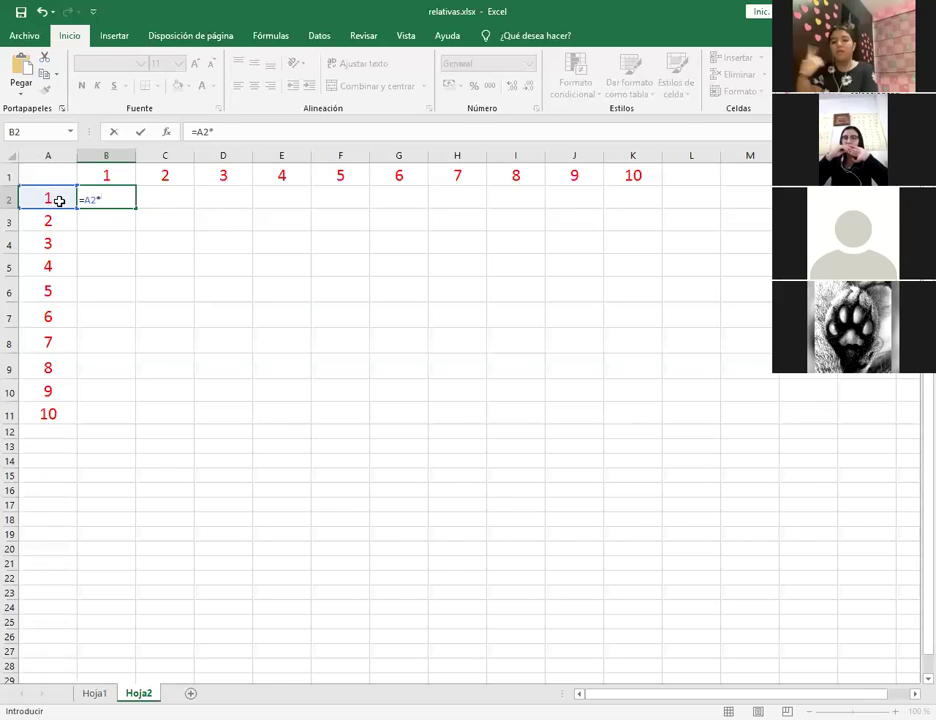
pyautogui.click(122, 174)
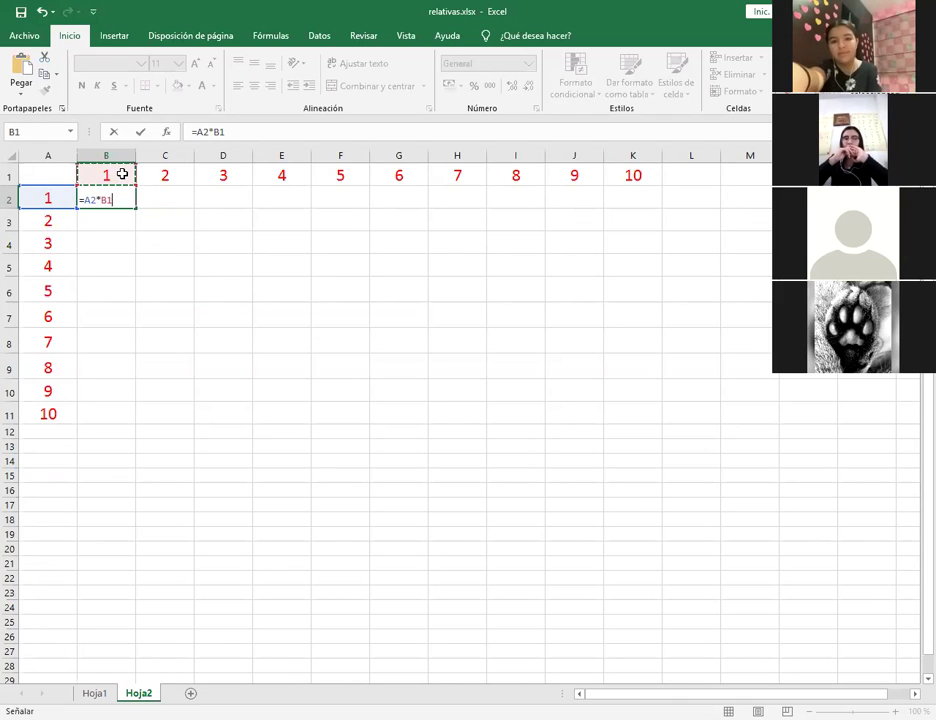
pyautogui.press('Return')
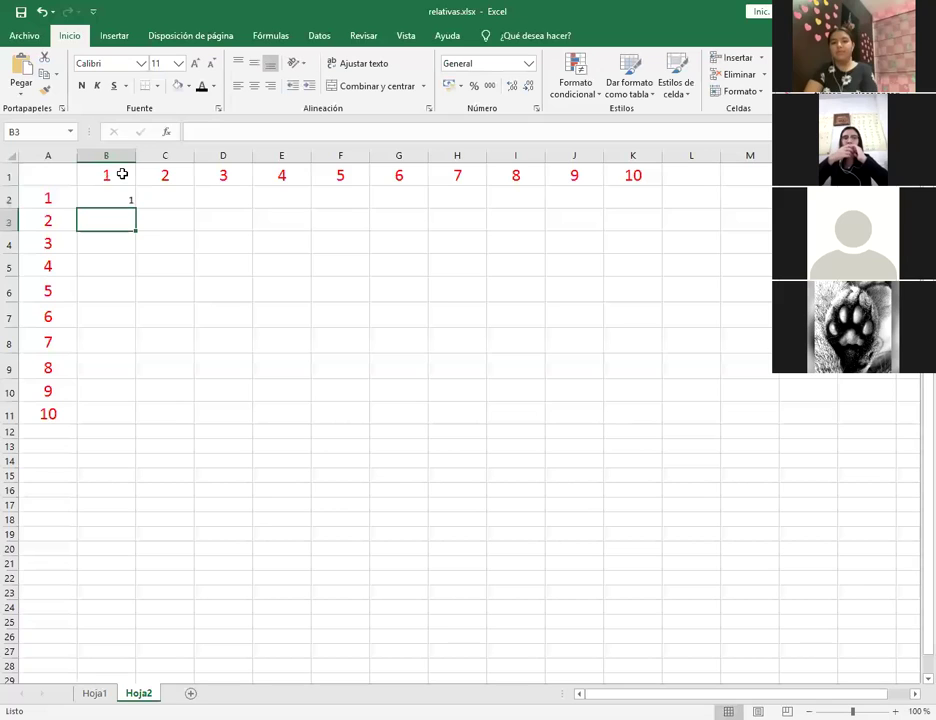
# Center the content of B2 horizontally and copy its formula down through B11
pyautogui.click(119, 198)
pyautogui.click(254, 84)
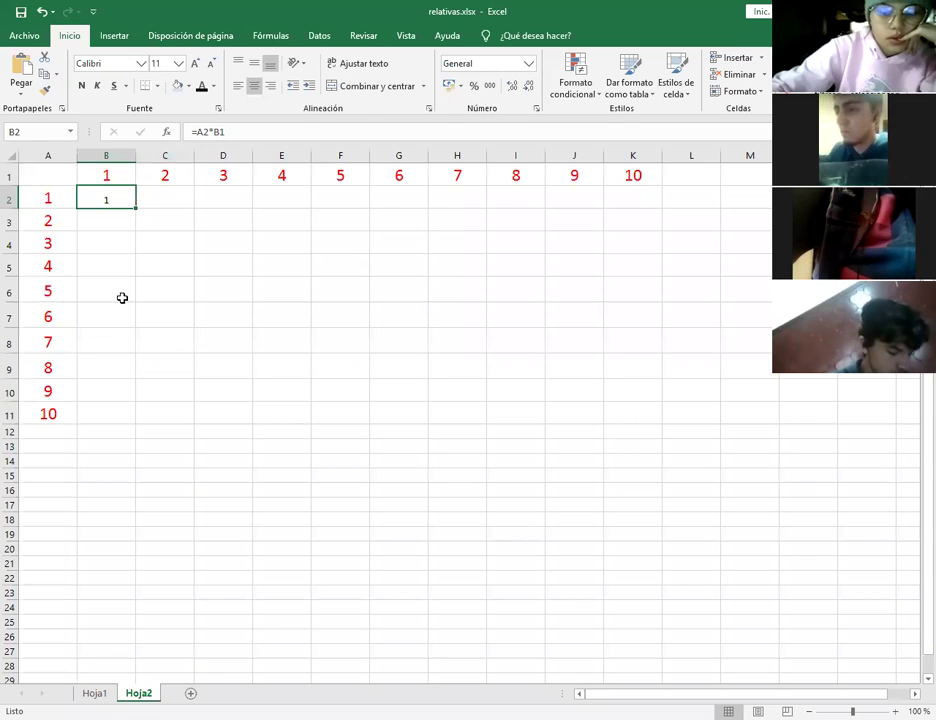
pyautogui.moveTo(136, 207); pyautogui.dragTo(136, 424)
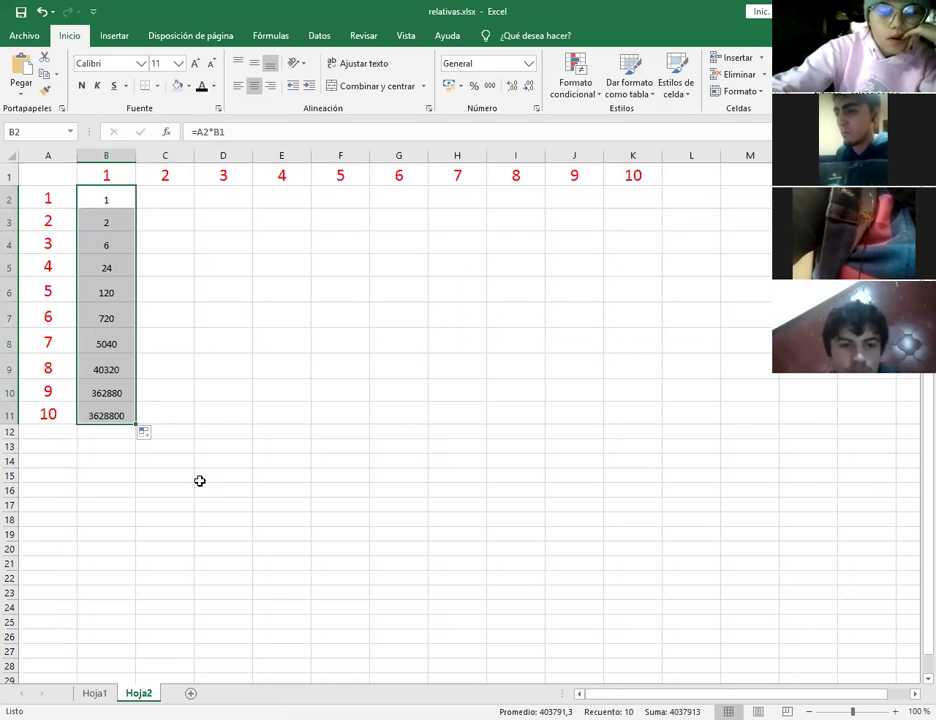
# Examine how the references shift in the copied formulas of column B, comparing B5, B7, B9 and B3 with the original in B2
pyautogui.click(117, 267)
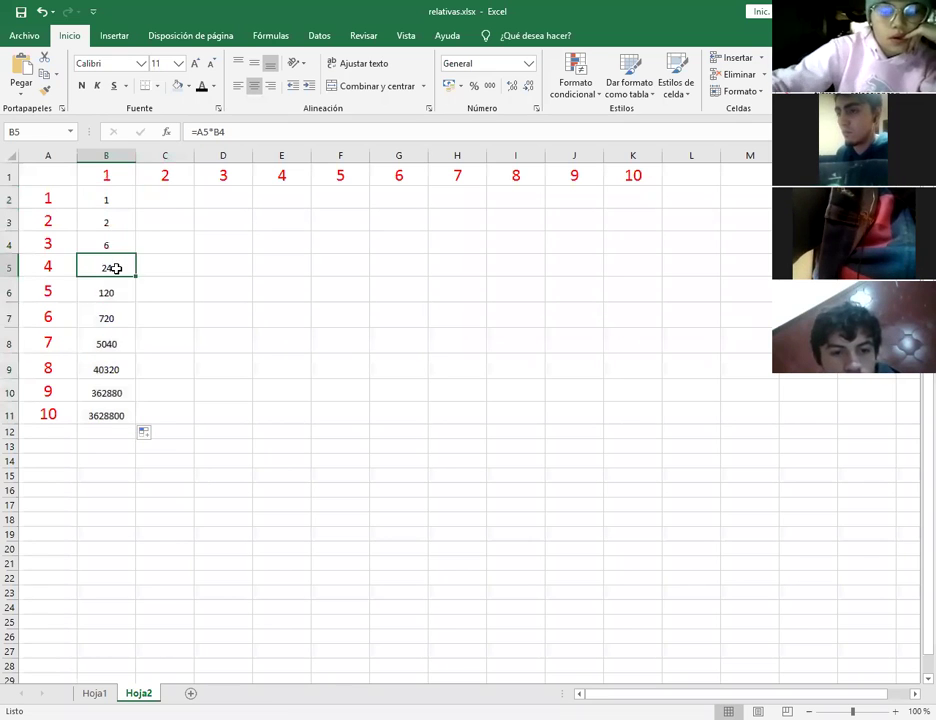
pyautogui.click(118, 321)
pyautogui.click(111, 363)
pyautogui.click(111, 274)
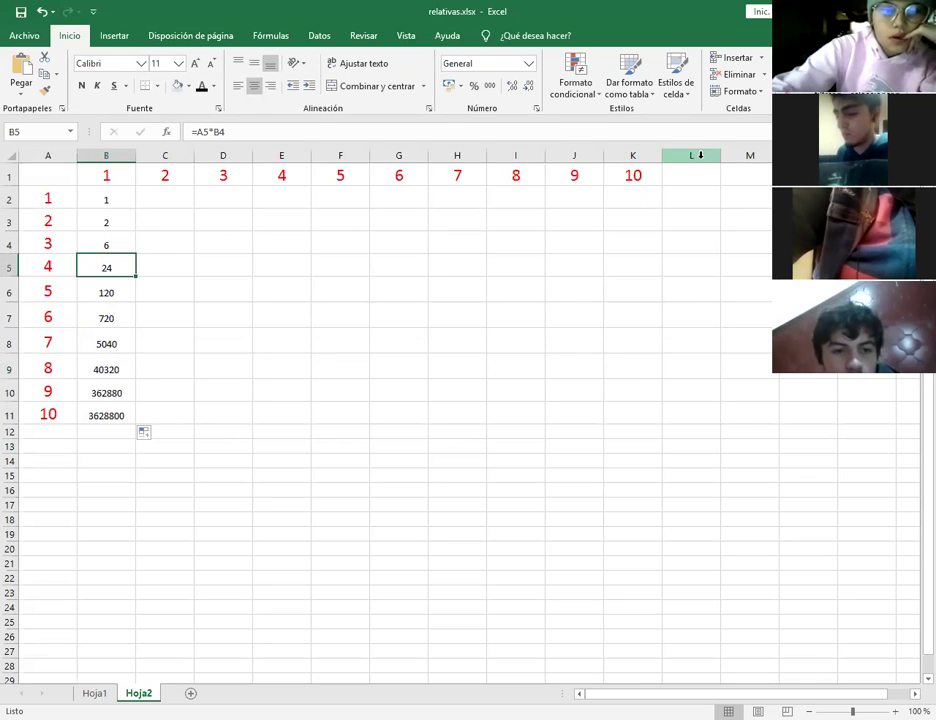
pyautogui.click(128, 221)
pyautogui.click(104, 198)
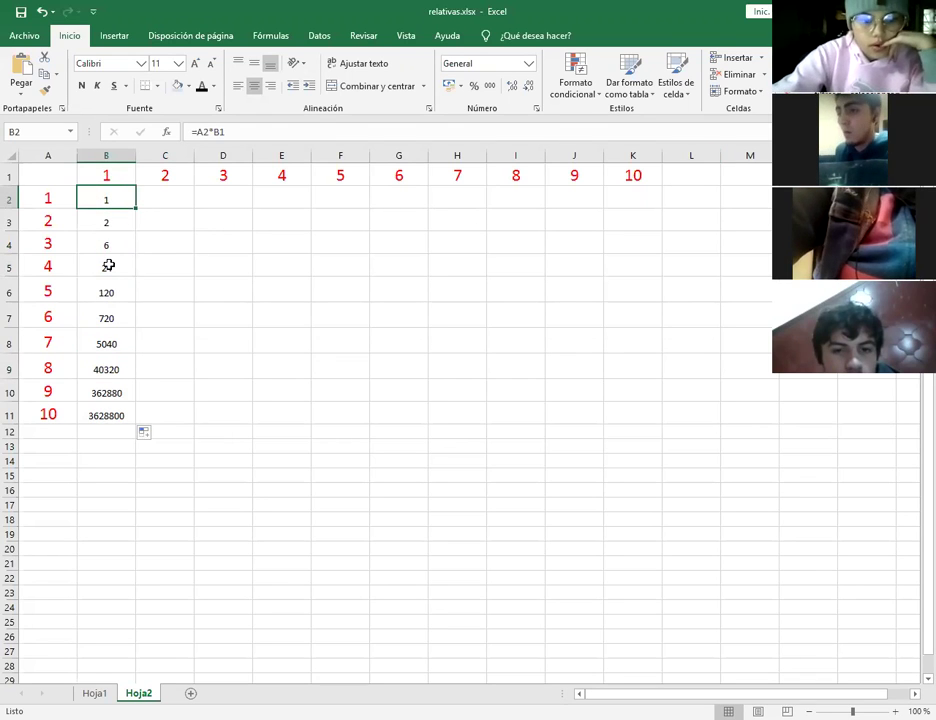
pyautogui.doubleClick(119, 201)
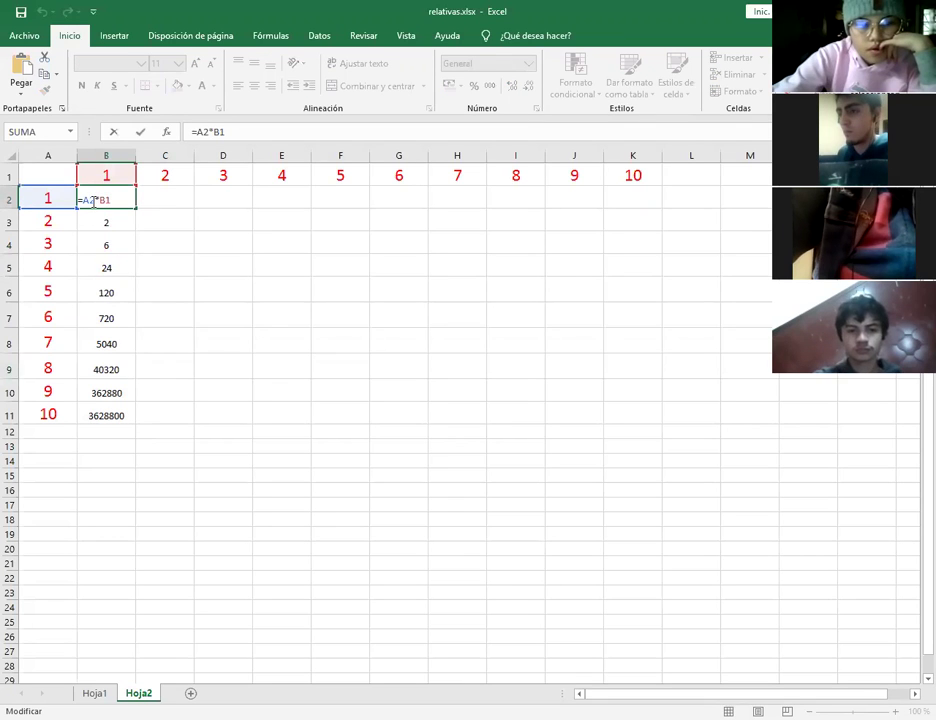
pyautogui.click(88, 197)
pyautogui.press('F4')
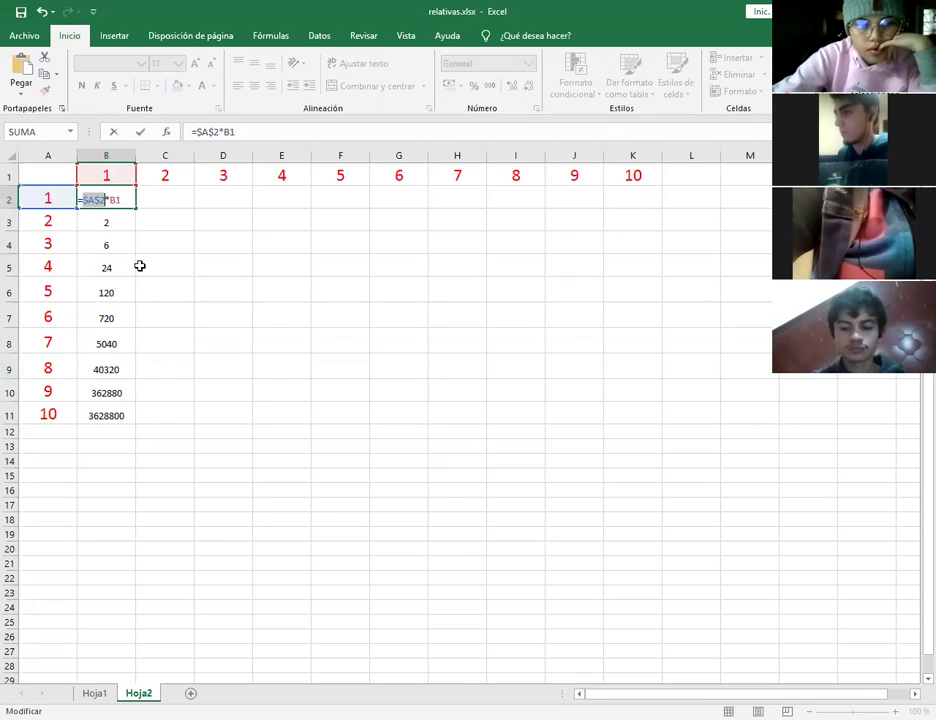
pyautogui.click(114, 201)
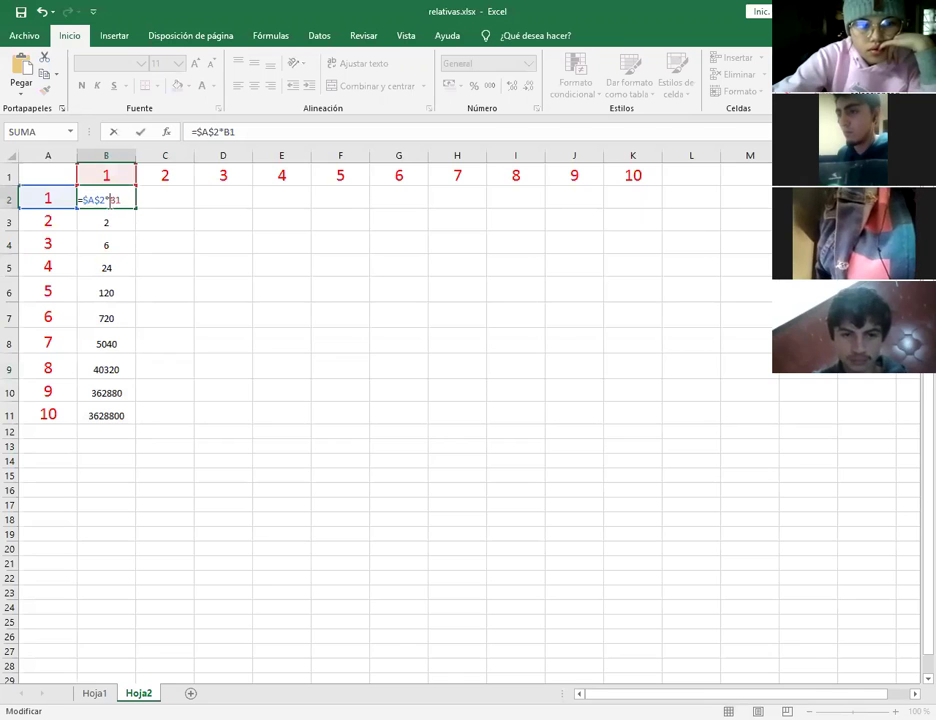
pyautogui.press('F4')
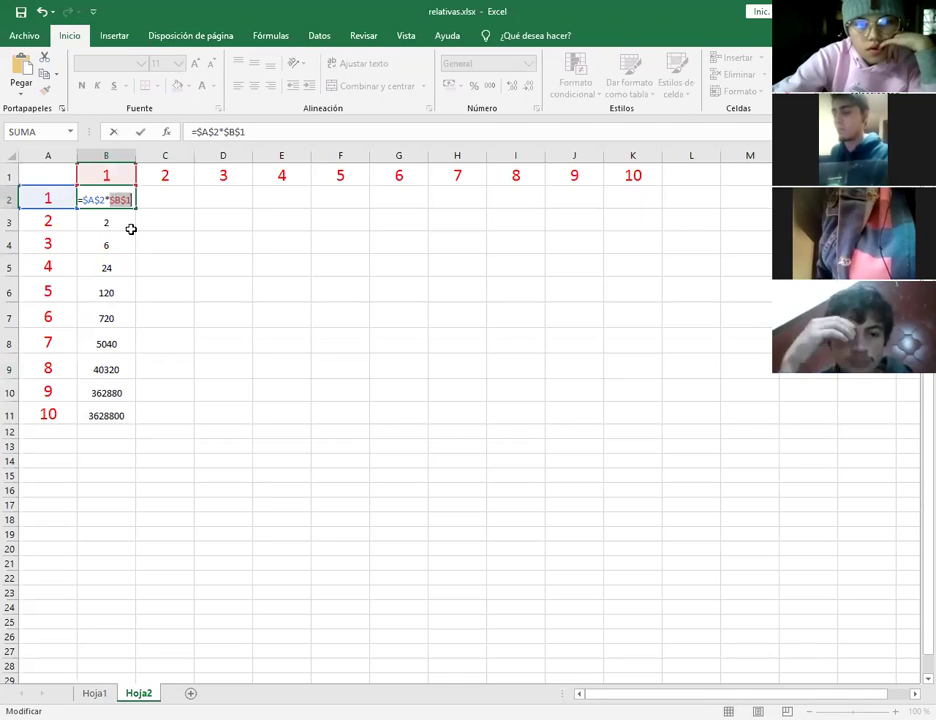
pyautogui.press('F4')
pyautogui.press('F4')
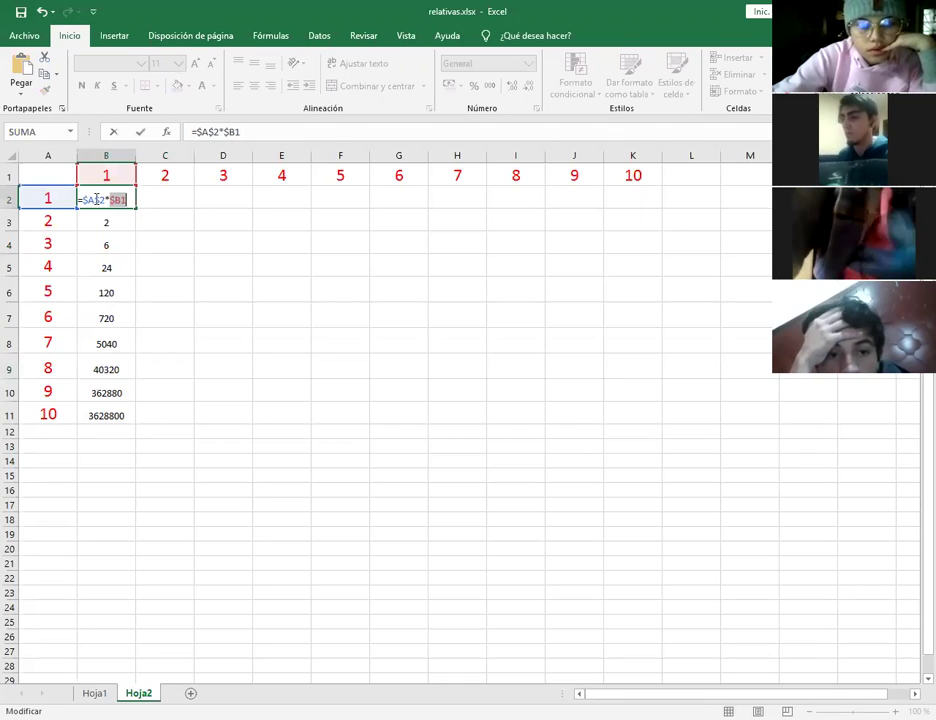
pyautogui.press('F4')
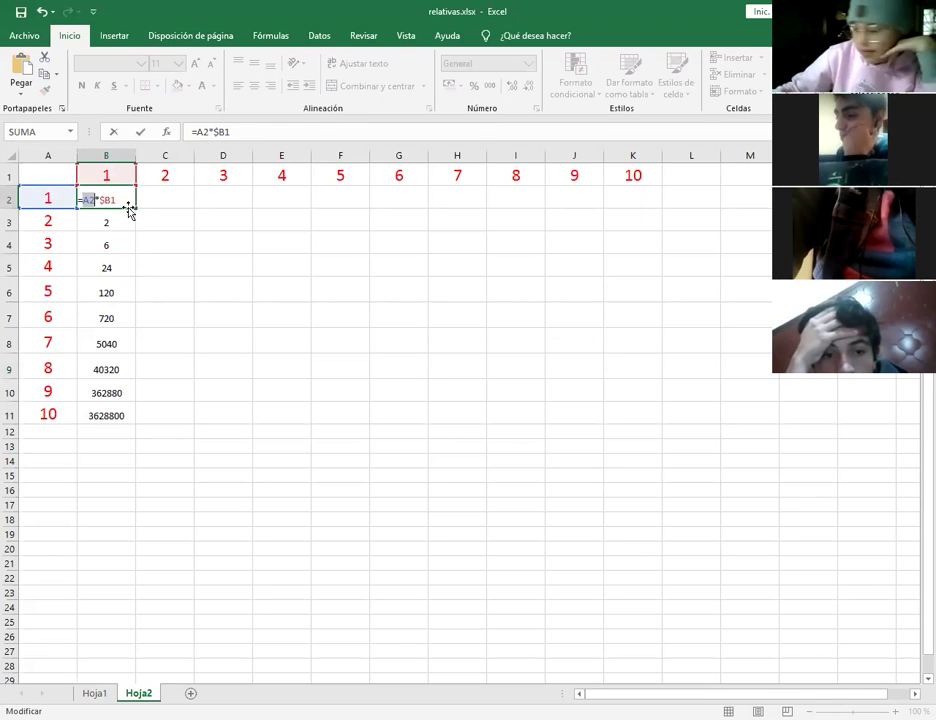
pyautogui.click(100, 199)
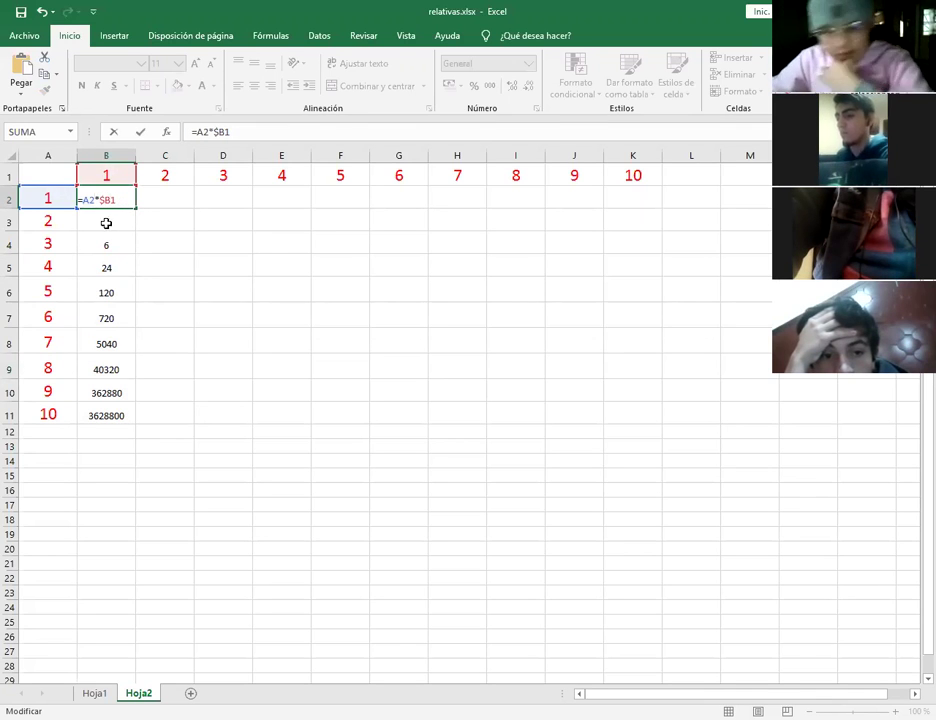
pyautogui.press('F4')
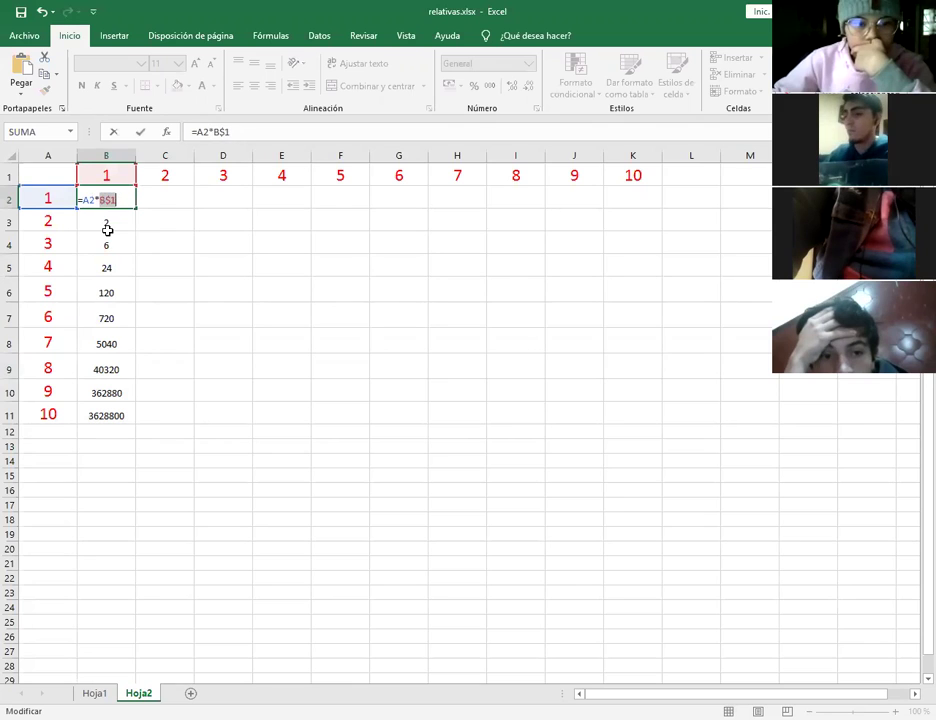
pyautogui.click(184, 217)
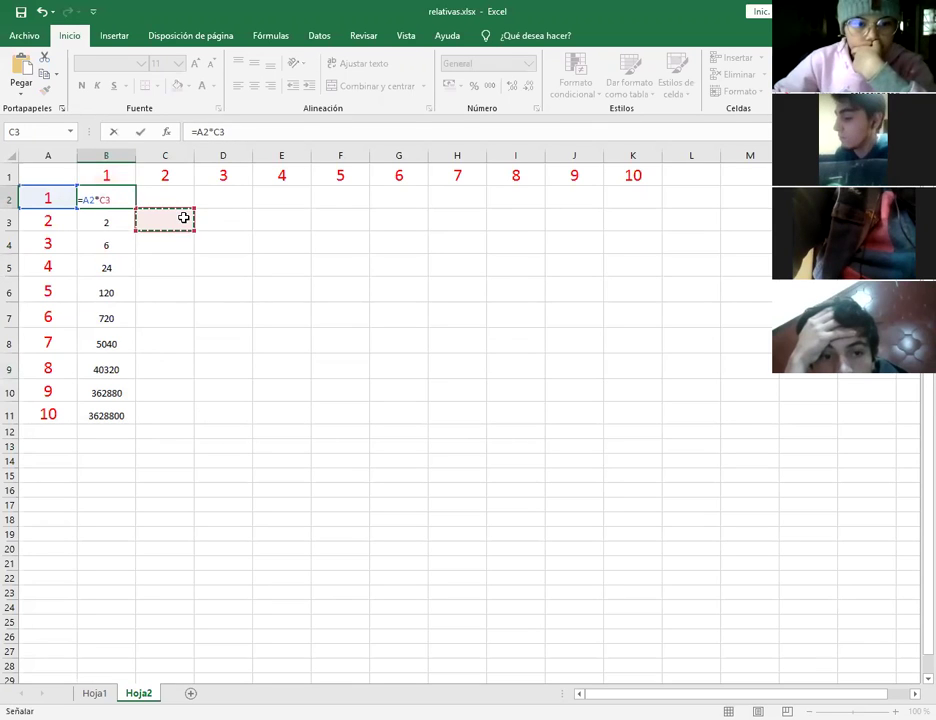
pyautogui.press('Escape')
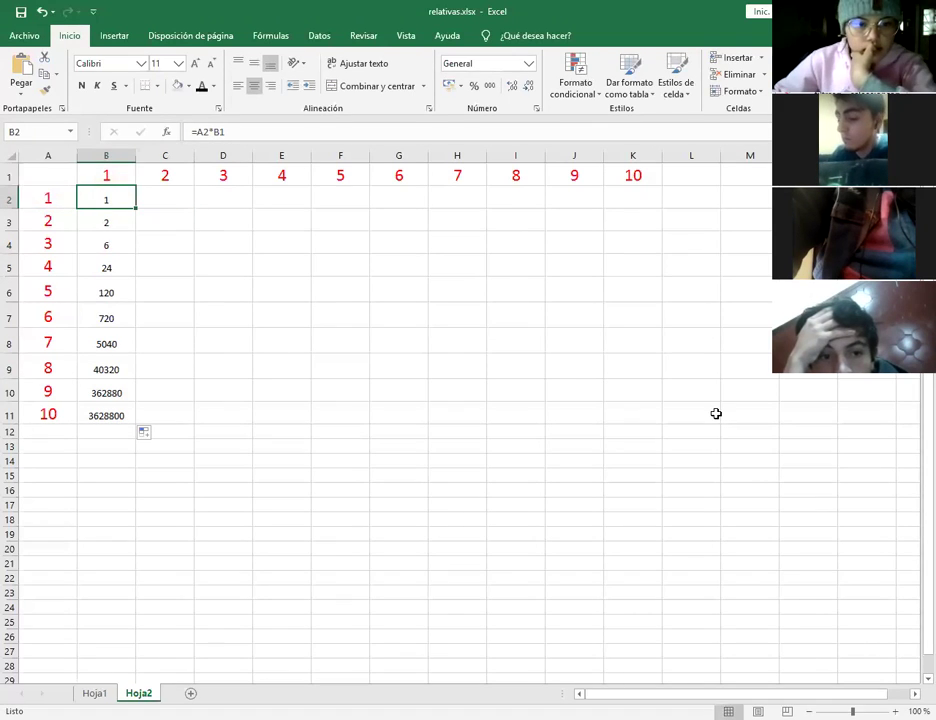